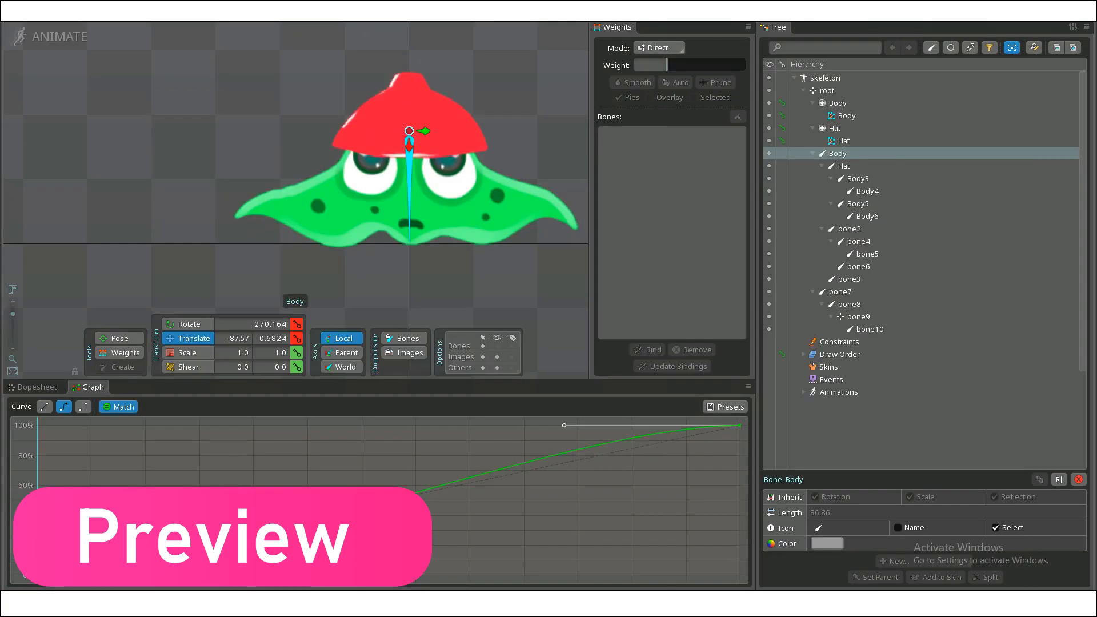
{"action": "scroll", "coordinate": [346, 176], "scroll_direction": "down", "scroll_amount": 6}
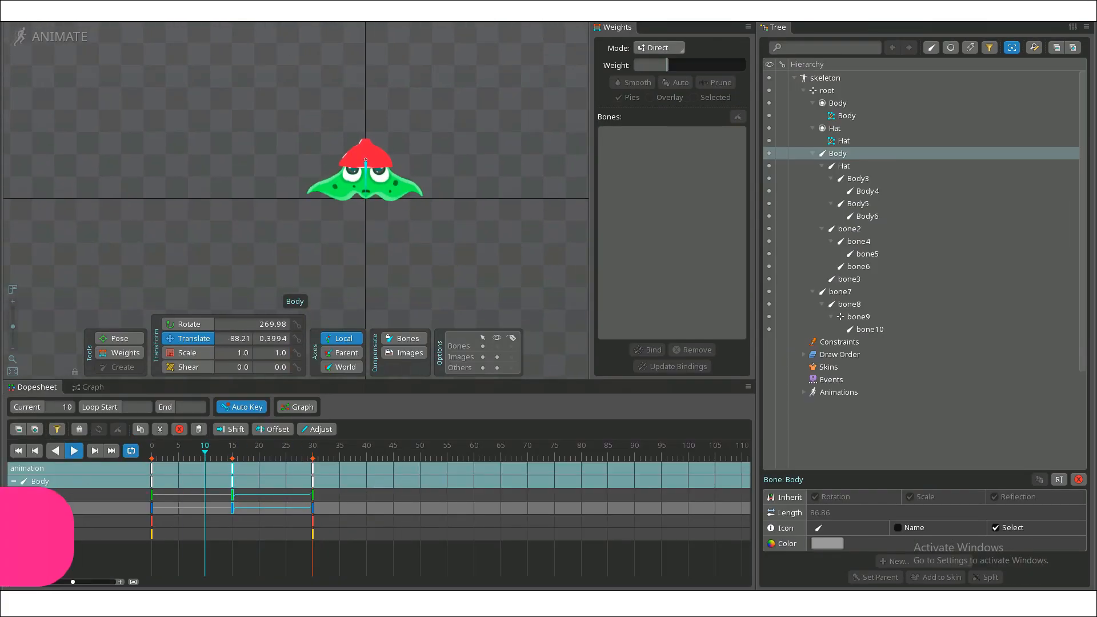
{"action": "scroll", "coordinate": [357, 188], "scroll_direction": "up", "scroll_amount": 5}
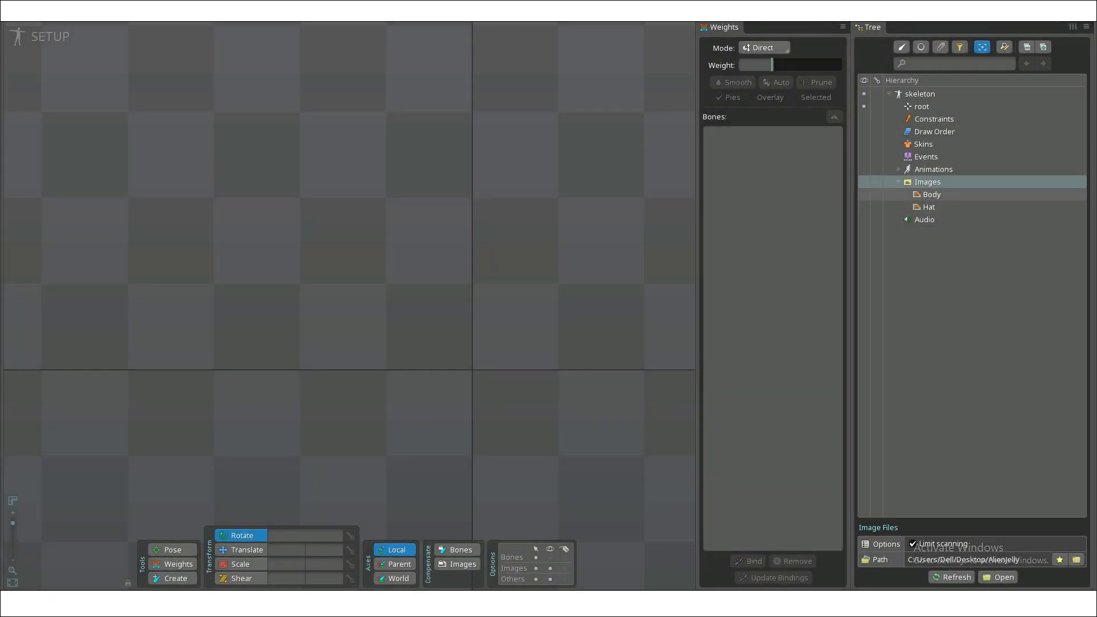
Place the Body image on the canvas, centred horizontally on the root with its lower edge at the origin
{"action": "left_click_drag", "start_coordinate": [931, 195], "coordinate": [472, 291]}
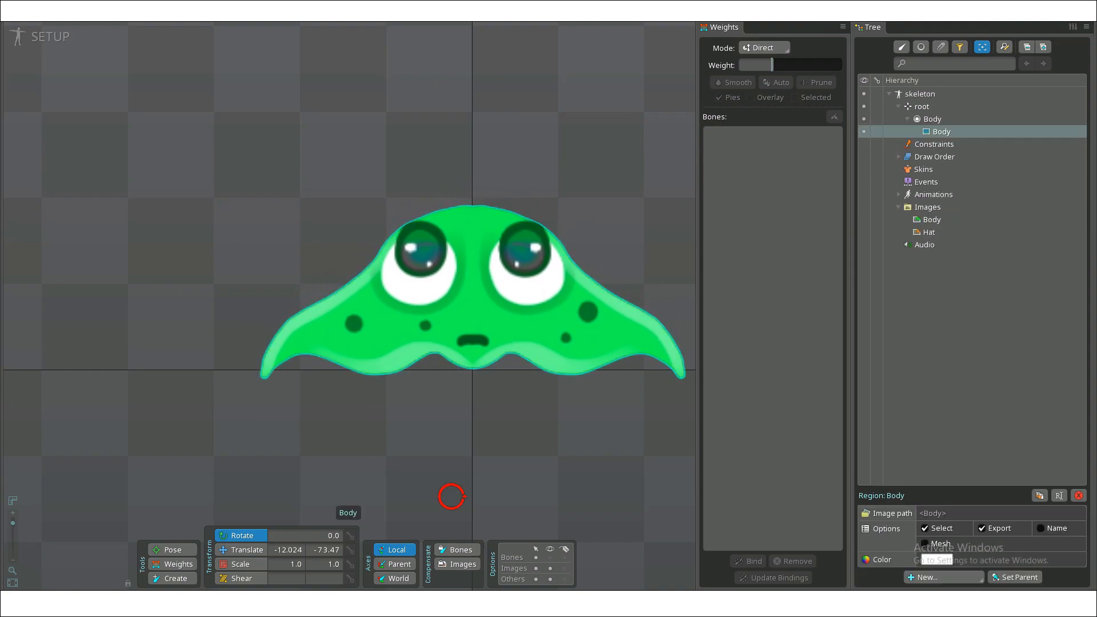
{"action": "left_click_drag", "start_coordinate": [929, 232], "coordinate": [468, 192]}
{"action": "key", "text": "ctrl+z"}
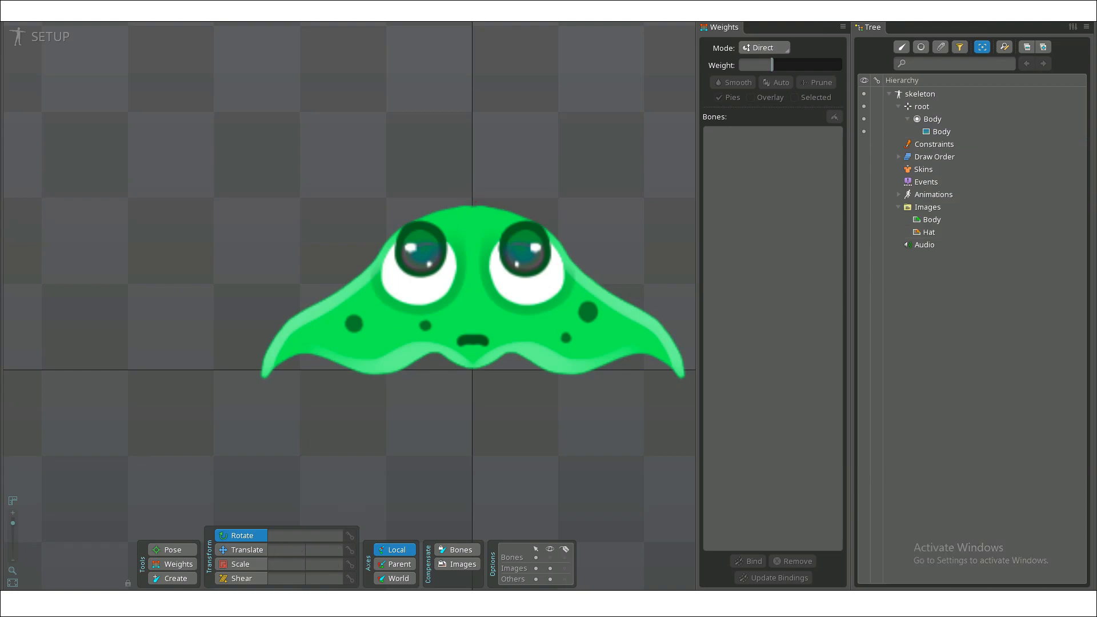
{"action": "left_click_drag", "start_coordinate": [929, 232], "coordinate": [472, 208]}
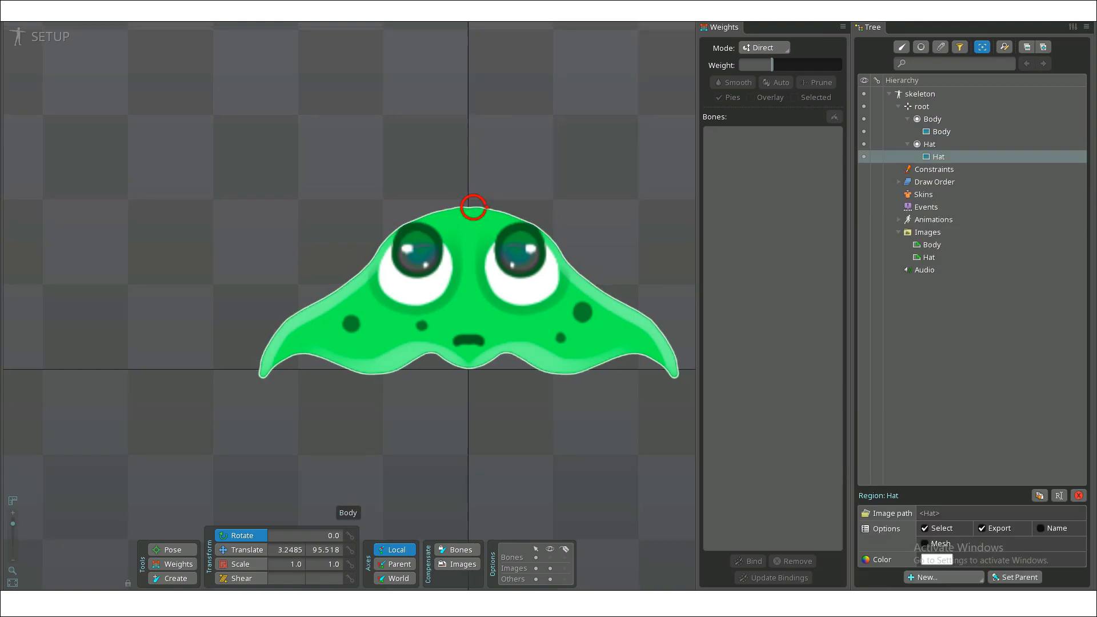
{"action": "scroll", "coordinate": [130, 330], "scroll_direction": "down", "scroll_amount": 2}
{"action": "key", "text": "ctrl+z"}
Place the Hat image over the head of the body, covering the tops of the eyes
{"action": "left_click_drag", "start_coordinate": [930, 233], "coordinate": [374, 232]}
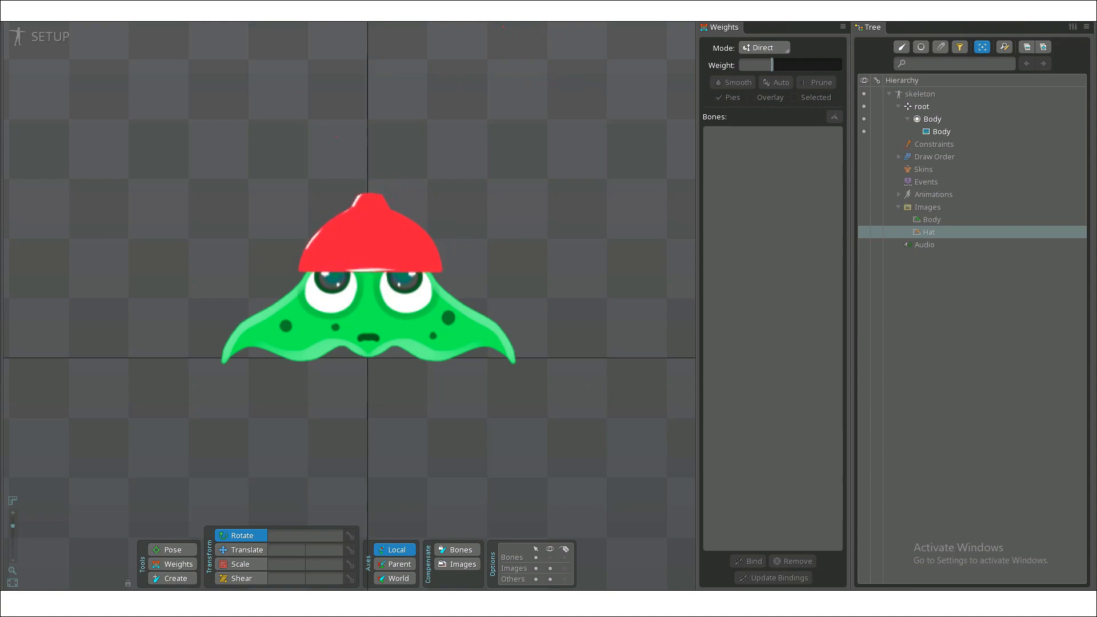
{"action": "left_click_drag", "start_coordinate": [353, 444], "coordinate": [353, 443]}
{"action": "left_click_drag", "start_coordinate": [377, 339], "coordinate": [451, 303]}
Convert the Body image to a mesh and open it for mesh editing
{"action": "left_click", "coordinate": [451, 304]}
{"action": "scroll", "coordinate": [454, 354], "scroll_direction": "up", "scroll_amount": 4}
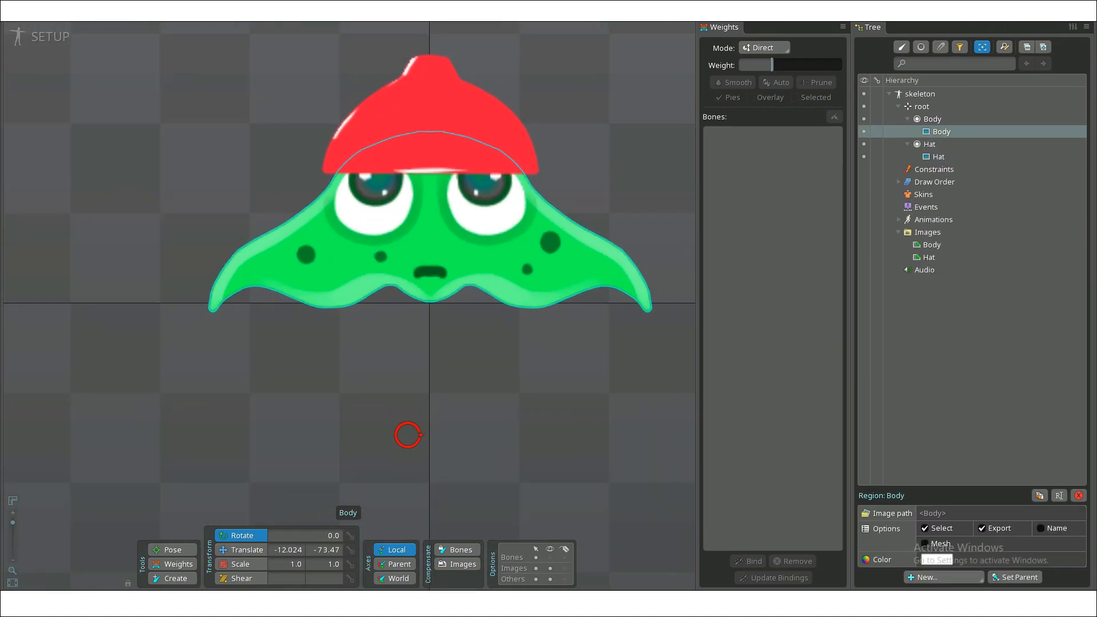
{"action": "left_click", "coordinate": [934, 544]}
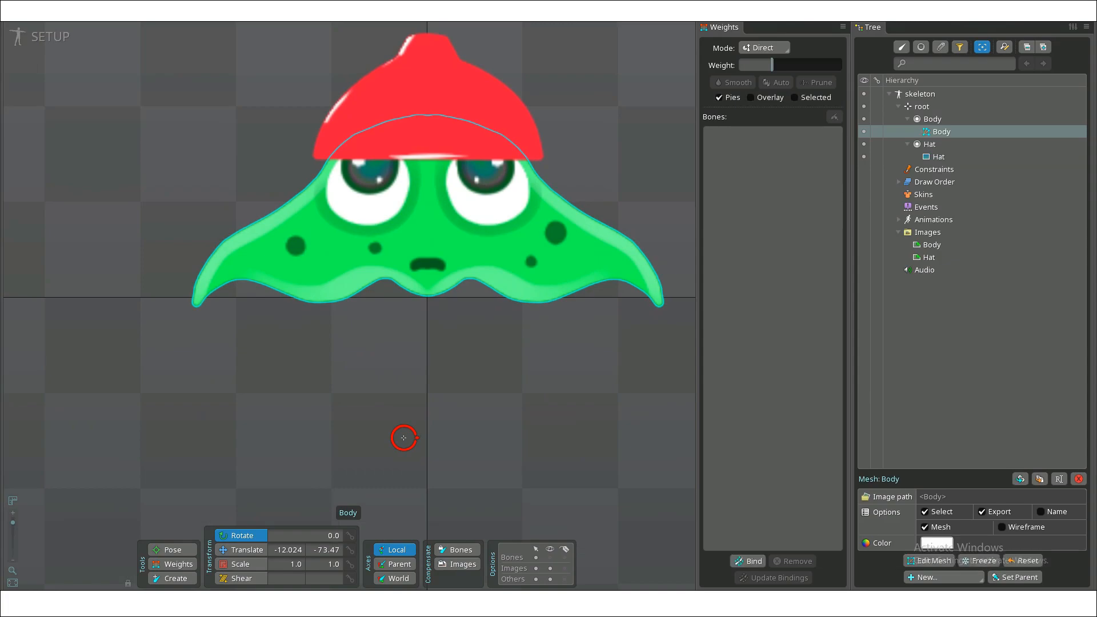
{"action": "left_click", "coordinate": [929, 561]}
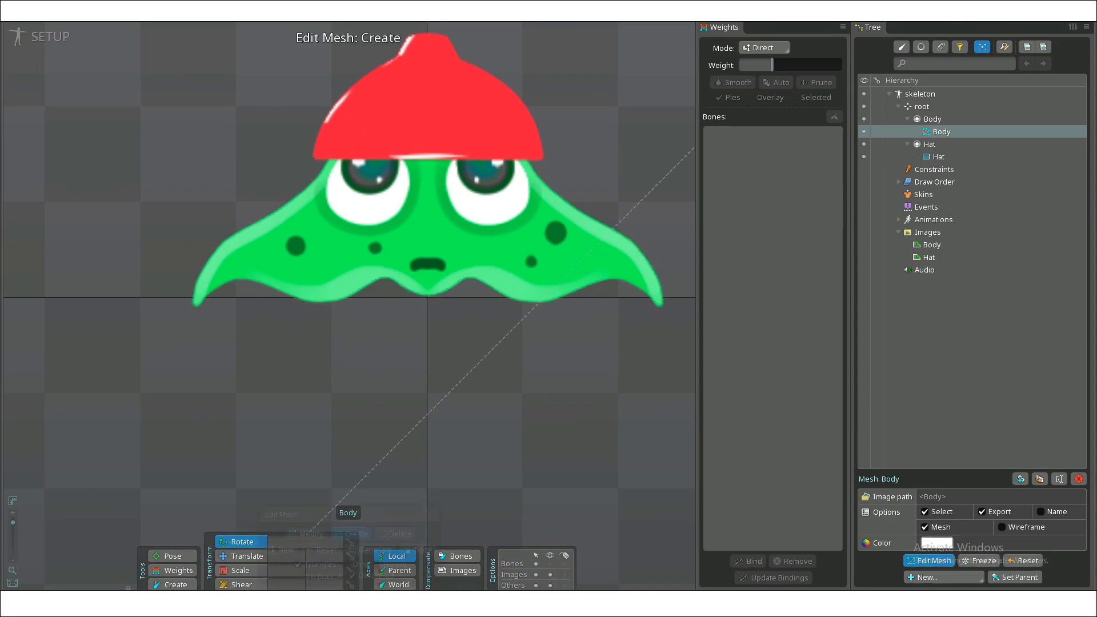
Start a new mesh outline for the Body around the tip of the left tentacle
{"action": "left_click", "coordinate": [281, 549]}
{"action": "scroll", "coordinate": [257, 337], "scroll_direction": "up", "scroll_amount": 2}
{"action": "scroll", "coordinate": [257, 336], "scroll_direction": "up", "scroll_amount": 3}
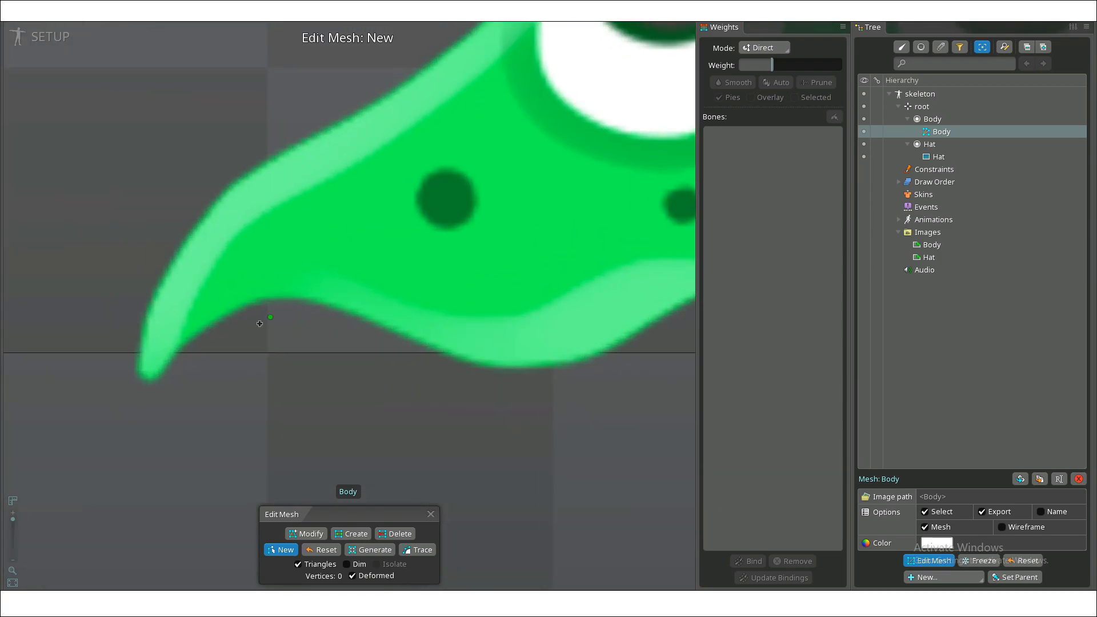
{"action": "left_click", "coordinate": [192, 374]}
{"action": "left_click", "coordinate": [151, 395]}
{"action": "left_click", "coordinate": [209, 187]}
{"action": "scroll", "coordinate": [199, 192], "scroll_direction": "down", "scroll_amount": 5}
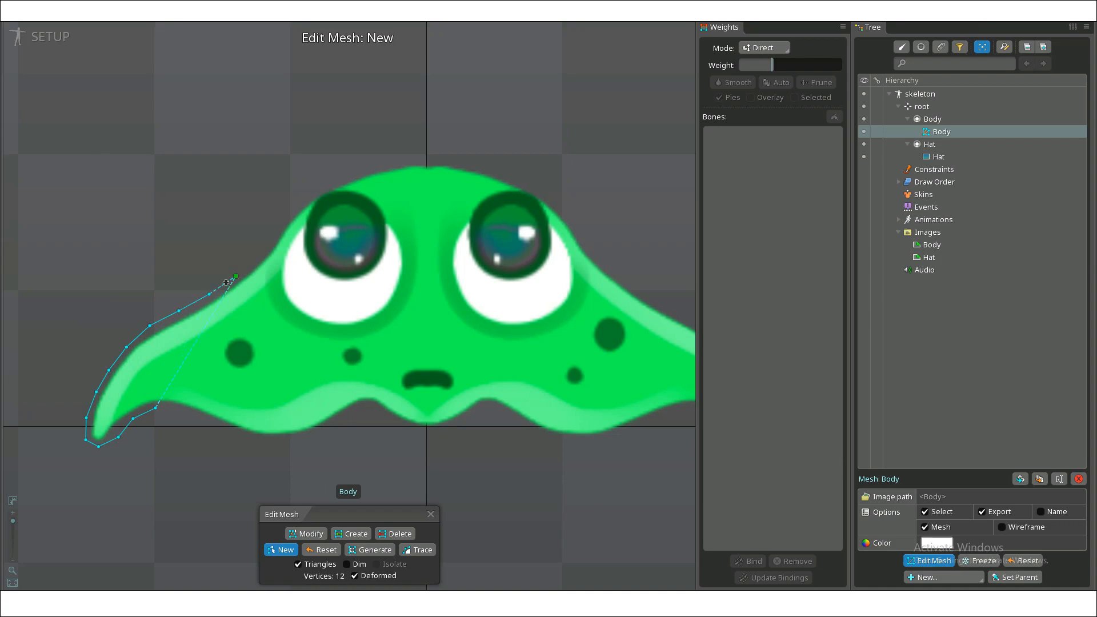
Continue the Body outline up the left slope and over the top of the head
{"action": "left_click", "coordinate": [237, 275]}
{"action": "left_click", "coordinate": [259, 253]}
{"action": "left_click", "coordinate": [277, 229]}
{"action": "left_click", "coordinate": [293, 207]}
{"action": "left_click", "coordinate": [321, 182]}
{"action": "left_click", "coordinate": [366, 166]}
{"action": "left_click", "coordinate": [402, 159]}
{"action": "left_click", "coordinate": [441, 156]}
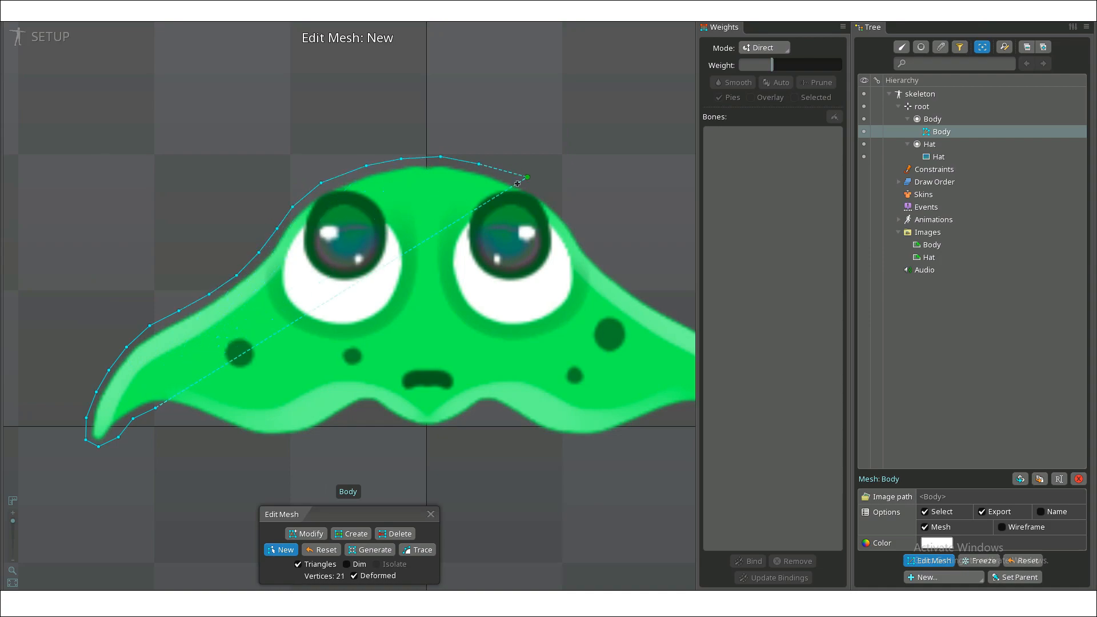
Continue the Body outline down the right slope and around the right tentacle tip
{"action": "left_click", "coordinate": [514, 229]}
{"action": "left_click", "coordinate": [537, 248]}
{"action": "left_click", "coordinate": [565, 269]}
{"action": "left_click", "coordinate": [601, 291]}
{"action": "left_click", "coordinate": [635, 307]}
{"action": "left_click", "coordinate": [575, 250]}
{"action": "left_click", "coordinate": [592, 280]}
{"action": "left_click", "coordinate": [601, 311]}
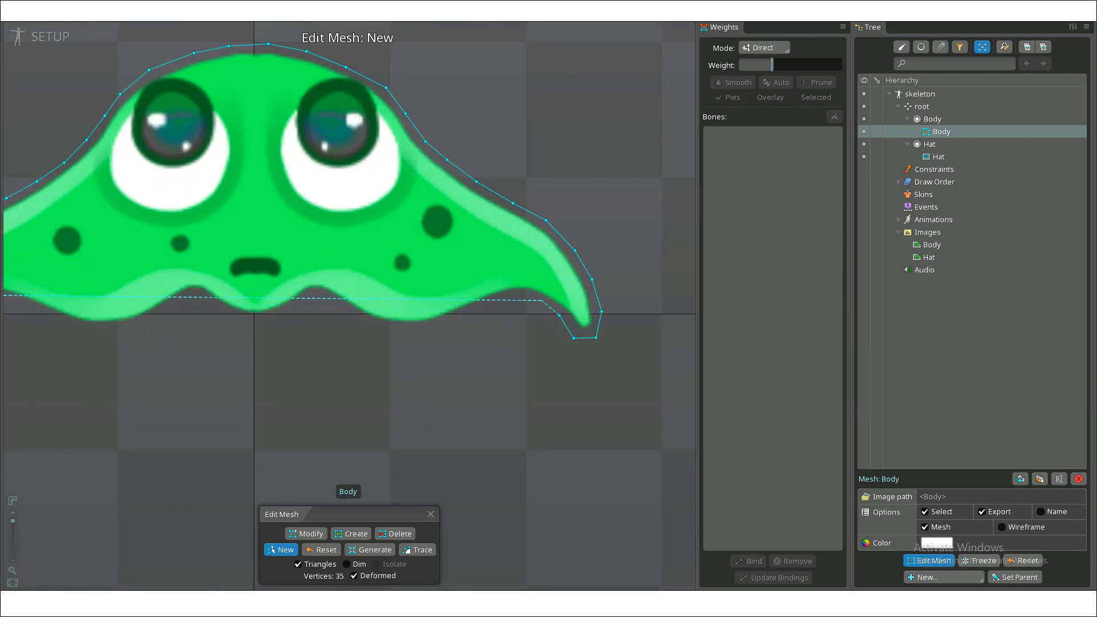
Trace the Body outline back along the wavy lower edge towards the starting vertex at the left tentacle
{"action": "left_click", "coordinate": [430, 330]}
{"action": "left_click", "coordinate": [544, 345]}
{"action": "left_click", "coordinate": [520, 342]}
{"action": "left_click", "coordinate": [499, 329]}
{"action": "left_click", "coordinate": [479, 316]}
{"action": "left_click", "coordinate": [464, 308]}
{"action": "left_click", "coordinate": [446, 317]}
{"action": "left_click", "coordinate": [431, 330]}
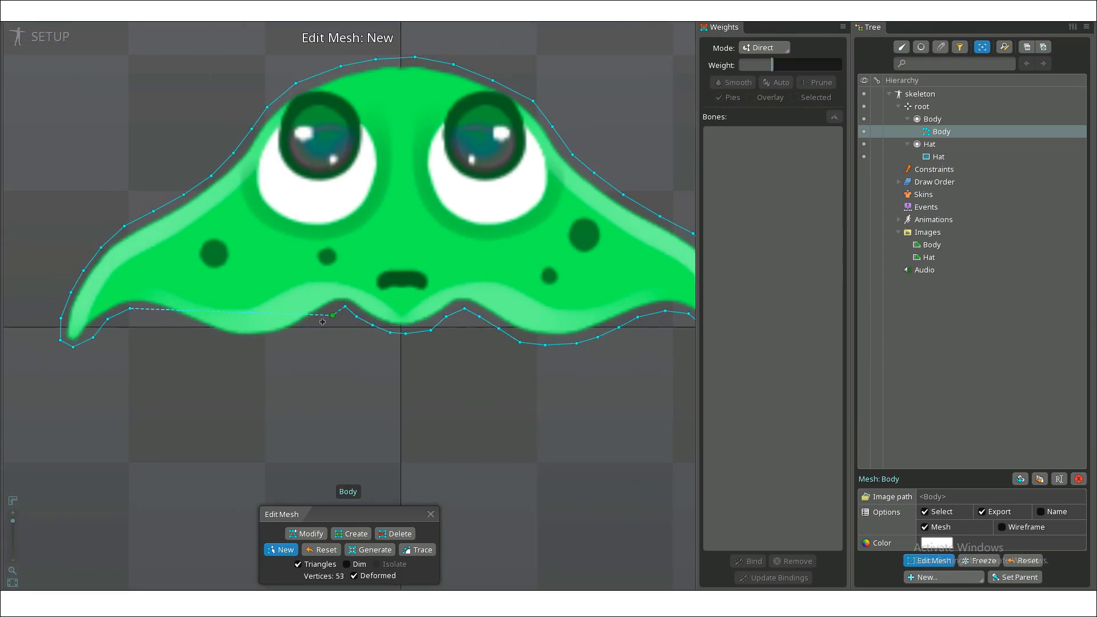
{"action": "left_click", "coordinate": [171, 317]}
Add interior vertices to the Body mesh around both eyes and along the centre of the face
{"action": "scroll", "coordinate": [377, 297], "scroll_direction": "up", "scroll_amount": 4}
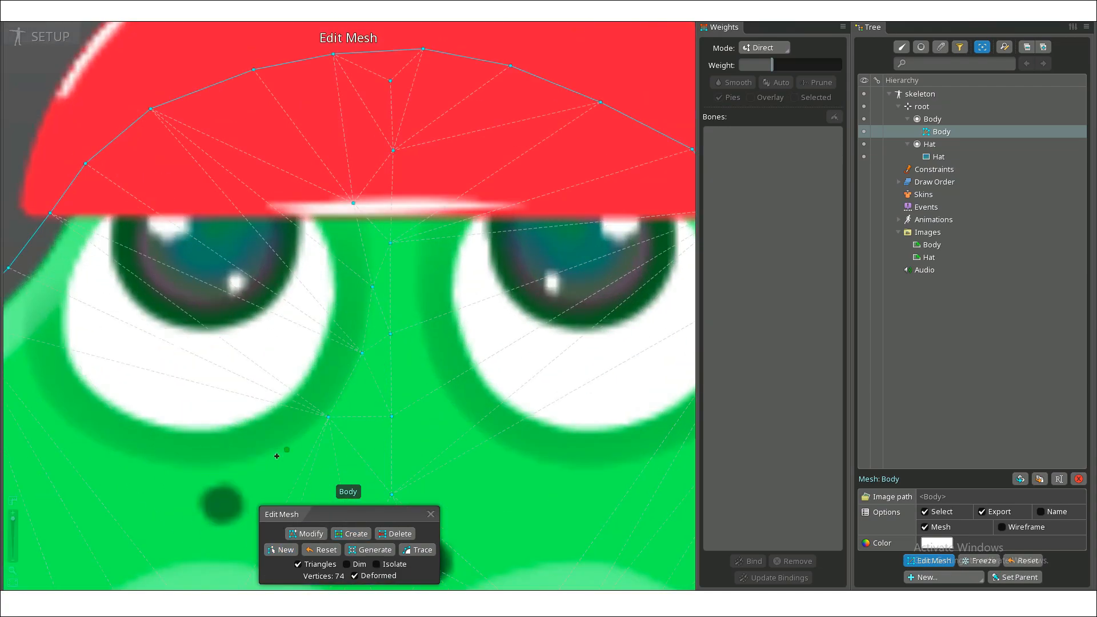
{"action": "left_click", "coordinate": [303, 198]}
{"action": "left_click", "coordinate": [361, 168]}
{"action": "scroll", "coordinate": [318, 213], "scroll_direction": "up", "scroll_amount": 2}
{"action": "left_click", "coordinate": [318, 213]}
{"action": "left_click", "coordinate": [509, 384]}
{"action": "left_click", "coordinate": [348, 58]}
{"action": "left_click", "coordinate": [198, 53]}
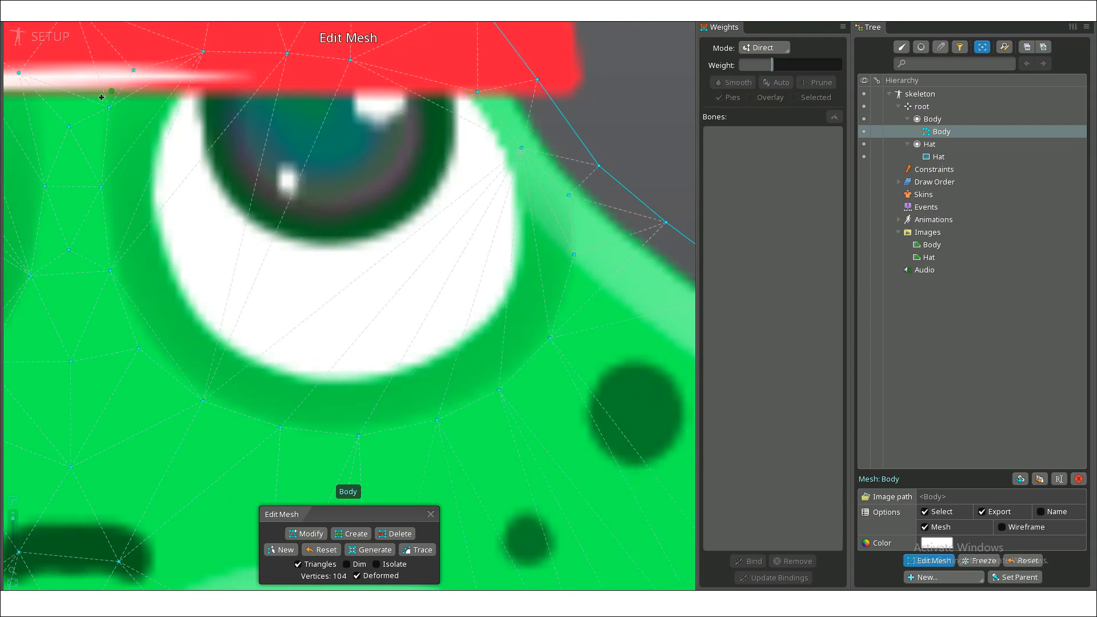
{"action": "scroll", "coordinate": [406, 321], "scroll_direction": "down", "scroll_amount": 6}
{"action": "left_click_drag", "start_coordinate": [406, 321], "coordinate": [425, 321]}
Convert the Hat image to a mesh and open it for mesh editing
{"action": "left_click", "coordinate": [938, 157]}
{"action": "left_click", "coordinate": [925, 542]}
{"action": "left_click", "coordinate": [929, 561]}
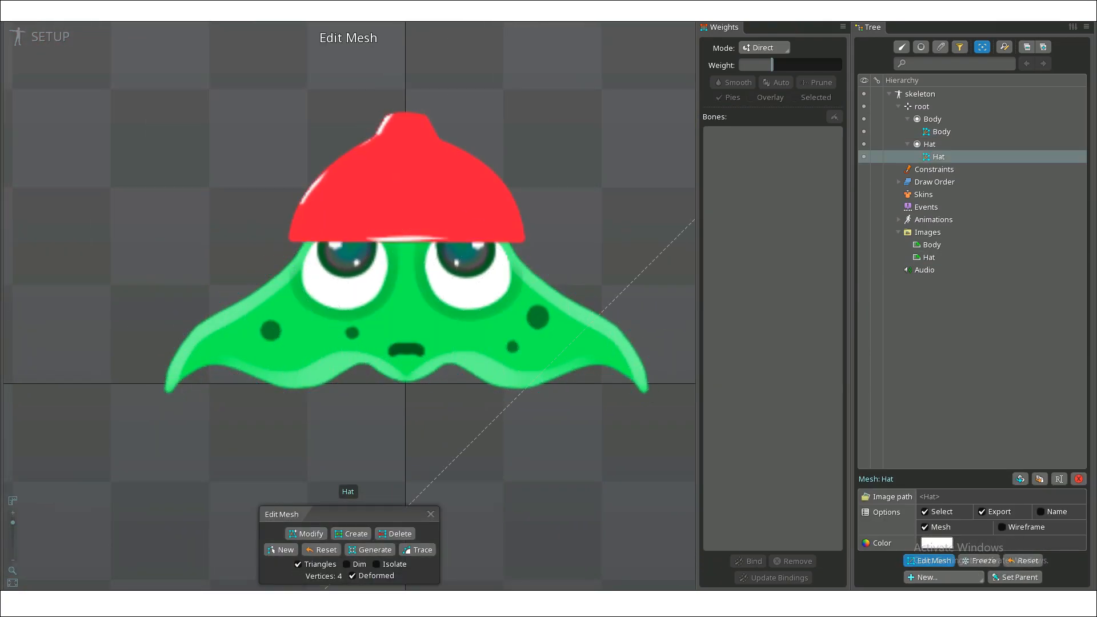
Trace a new Hat mesh outline along the brim and up the right side
{"action": "left_click", "coordinate": [281, 550]}
{"action": "scroll", "coordinate": [320, 276], "scroll_direction": "up", "scroll_amount": 3}
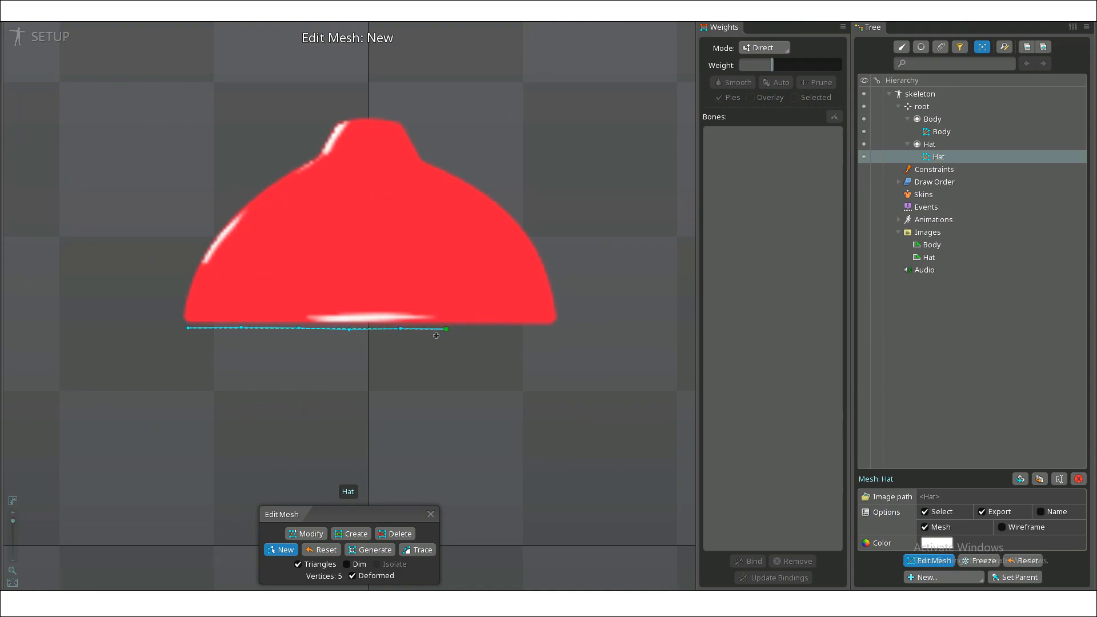
{"action": "left_click", "coordinate": [499, 329]}
{"action": "left_click", "coordinate": [542, 328]}
{"action": "scroll", "coordinate": [561, 320], "scroll_direction": "up", "scroll_amount": 4}
{"action": "left_click", "coordinate": [533, 362]}
{"action": "left_click", "coordinate": [546, 314]}
{"action": "left_click", "coordinate": [521, 253]}
{"action": "scroll", "coordinate": [531, 285], "scroll_direction": "down", "scroll_amount": 5}
{"action": "left_click", "coordinate": [540, 334]}
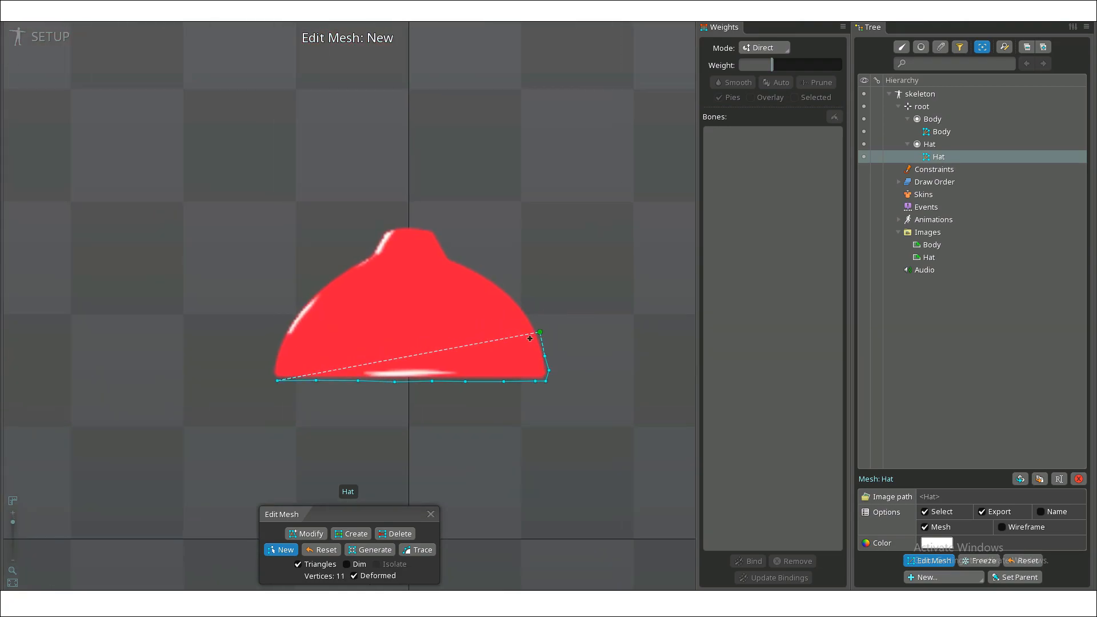
Continue the Hat outline over the crown and down the left side to the brim, and leave mesh editing
{"action": "left_click", "coordinate": [384, 221]}
{"action": "left_click", "coordinate": [377, 233]}
{"action": "scroll", "coordinate": [359, 256], "scroll_direction": "up", "scroll_amount": 4}
{"action": "left_click", "coordinate": [273, 321]}
{"action": "left_click", "coordinate": [219, 383]}
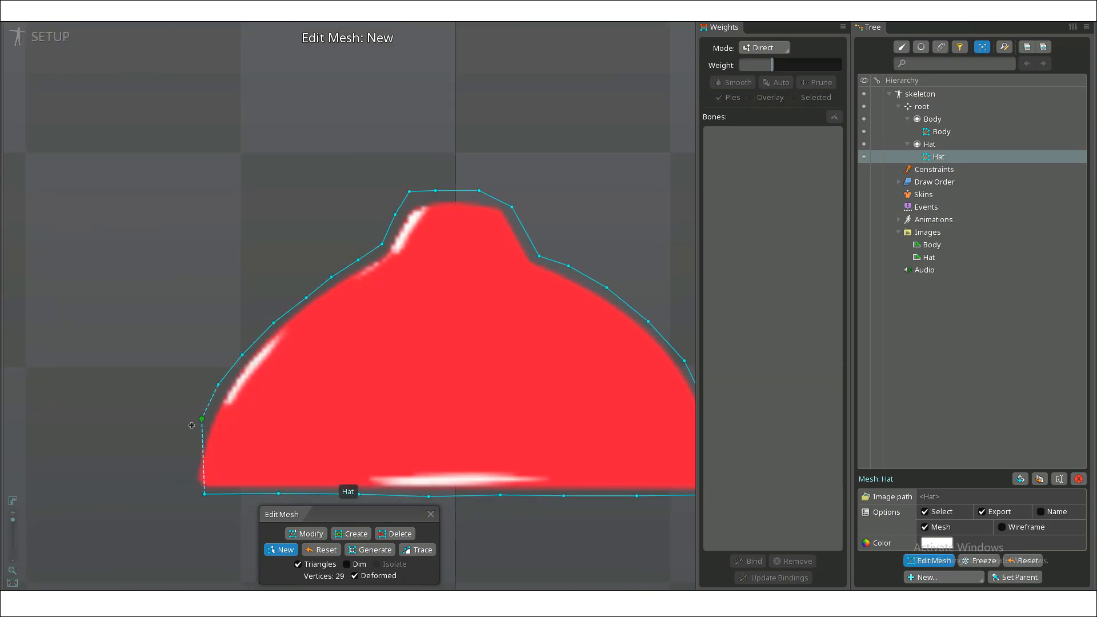
{"action": "left_click", "coordinate": [203, 492]}
{"action": "scroll", "coordinate": [531, 327], "scroll_direction": "down", "scroll_amount": 5}
{"action": "key", "text": "Escape"}
{"action": "key", "text": "ctrl+z"}
{"action": "left_click", "coordinate": [929, 561]}
{"action": "scroll", "coordinate": [379, 457], "scroll_direction": "up", "scroll_amount": 2}
{"action": "left_click", "coordinate": [929, 258]}
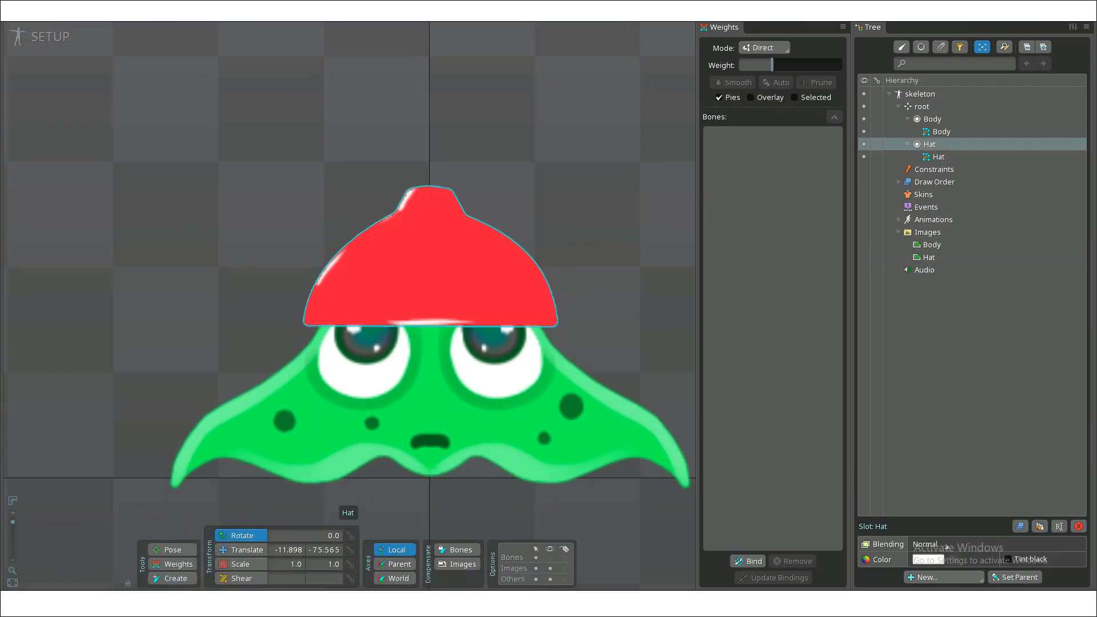
Hide the Body image and reopen the Hat mesh for editing
{"action": "left_click", "coordinate": [937, 157]}
{"action": "scroll", "coordinate": [265, 261], "scroll_direction": "down", "scroll_amount": 3}
{"action": "scroll", "coordinate": [362, 266], "scroll_direction": "up", "scroll_amount": 5}
{"action": "left_click", "coordinate": [929, 561]}
{"action": "left_click", "coordinate": [863, 131]}
{"action": "left_click", "coordinate": [929, 561]}
{"action": "left_click", "coordinate": [930, 561]}
Draw a fresh mesh outline around the whole Hat, from the brim over the crown and back to the start
{"action": "left_click", "coordinate": [281, 550]}
{"action": "left_click", "coordinate": [232, 351]}
{"action": "left_click", "coordinate": [280, 352]}
{"action": "left_click", "coordinate": [334, 353]}
{"action": "left_click", "coordinate": [392, 352]}
{"action": "left_click", "coordinate": [499, 201]}
{"action": "left_click", "coordinate": [467, 184]}
{"action": "left_click", "coordinate": [449, 153]}
{"action": "left_click", "coordinate": [438, 140]}
{"action": "left_click", "coordinate": [403, 138]}
{"action": "left_click", "coordinate": [373, 142]}
{"action": "left_click", "coordinate": [341, 183]}
{"action": "left_click", "coordinate": [260, 243]}
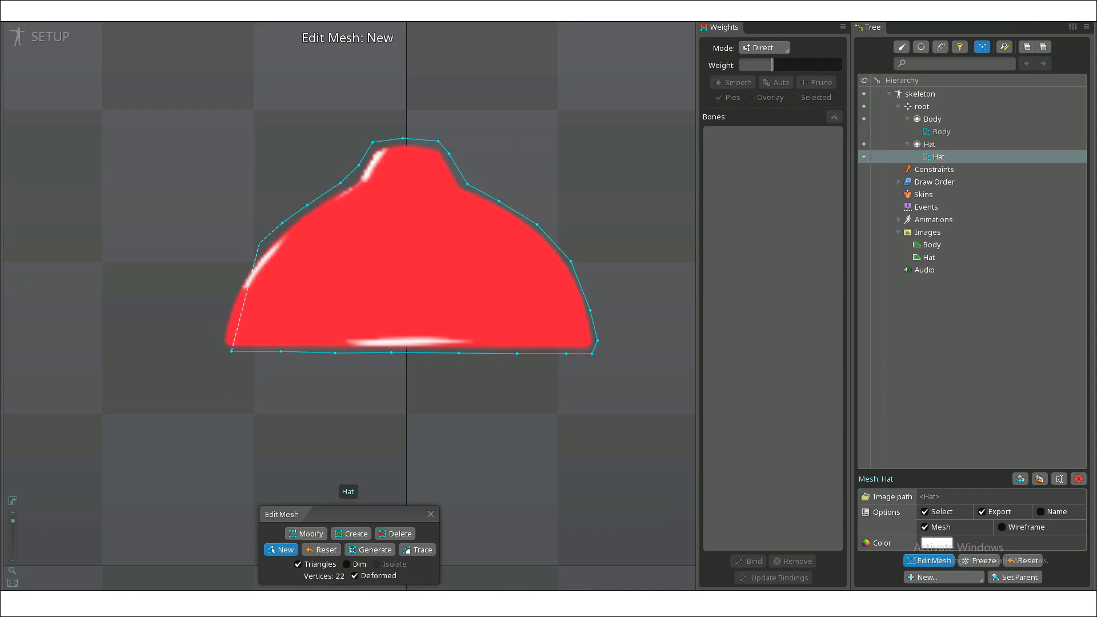
{"action": "left_click", "coordinate": [231, 351]}
Add interior vertices across the Hat mesh, in the crown, centre and sides
{"action": "left_click", "coordinate": [351, 534]}
{"action": "left_click", "coordinate": [407, 185]}
{"action": "left_click", "coordinate": [403, 276]}
{"action": "left_click", "coordinate": [338, 247]}
{"action": "scroll", "coordinate": [557, 336], "scroll_direction": "down", "scroll_amount": 4}
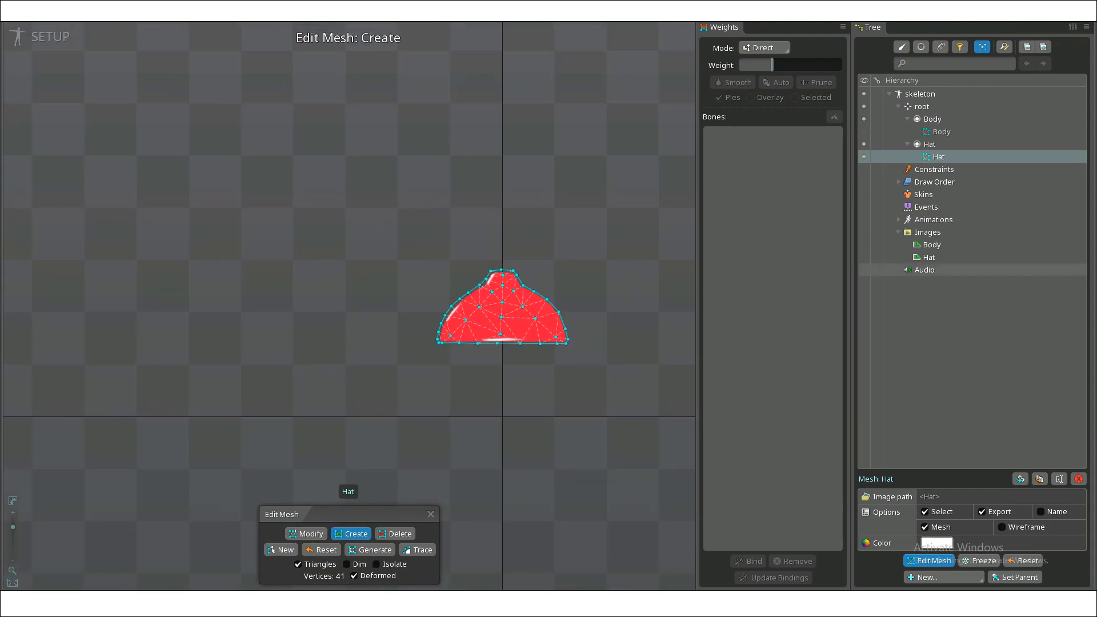
Show the Body image again and finish editing the Hat mesh
{"action": "left_click", "coordinate": [864, 132]}
{"action": "left_click", "coordinate": [929, 561]}
{"action": "scroll", "coordinate": [406, 464], "scroll_direction": "up", "scroll_amount": 2}
Hide the Hat and draw a bone about 87 long under root, from the head's top to the body's lower edge
{"action": "left_click", "coordinate": [941, 132]}
{"action": "left_click", "coordinate": [921, 107]}
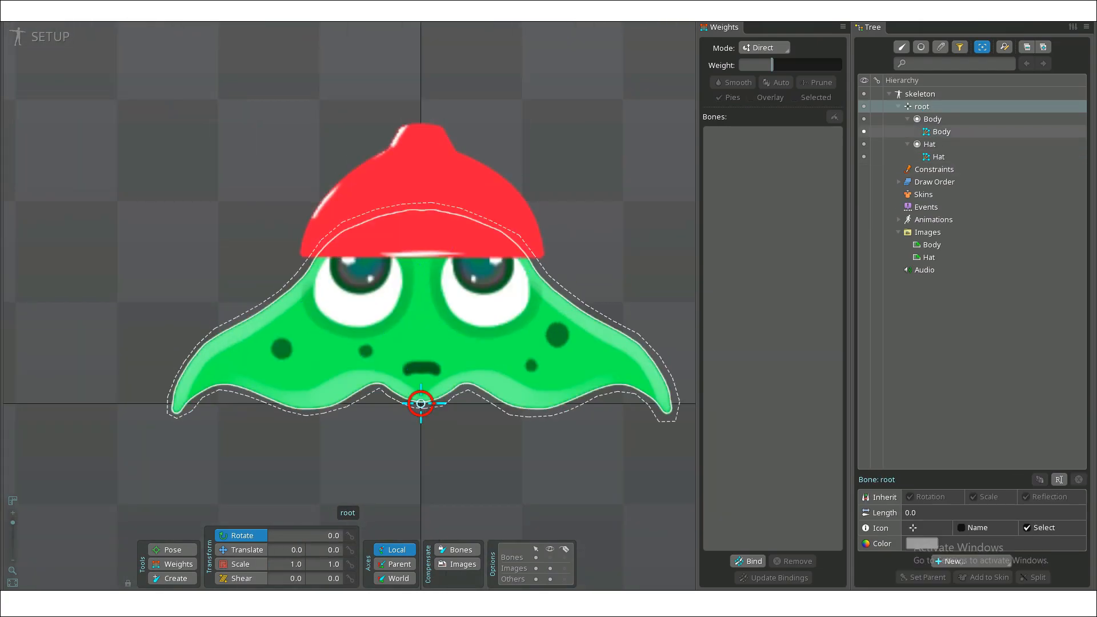
{"action": "key", "text": "n"}
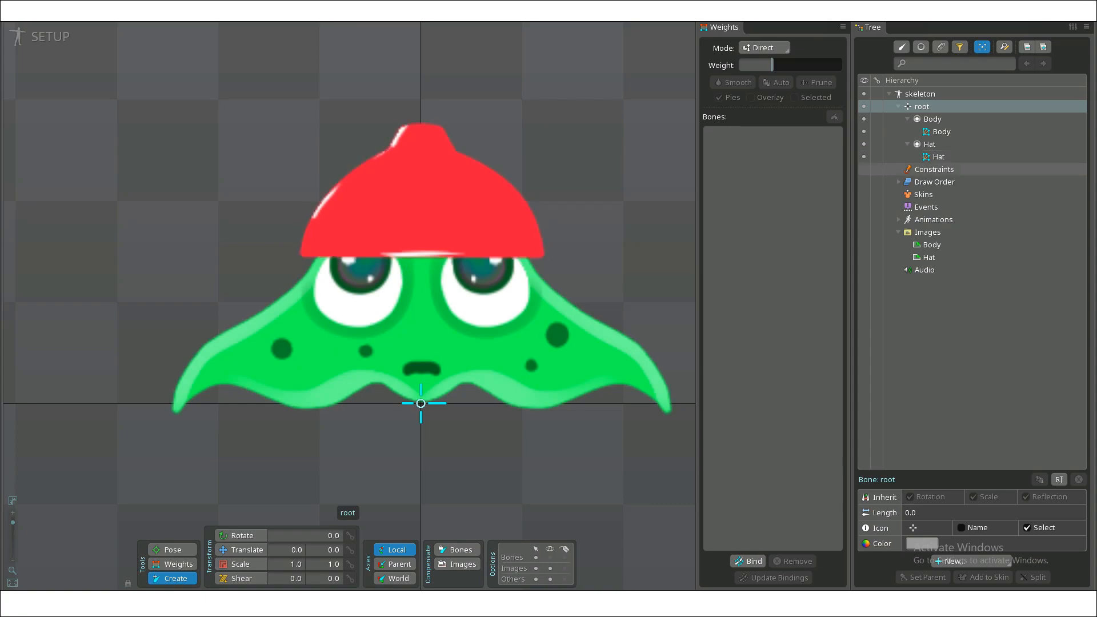
{"action": "left_click", "coordinate": [863, 157]}
{"action": "left_click_drag", "start_coordinate": [421, 222], "coordinate": [421, 394]}
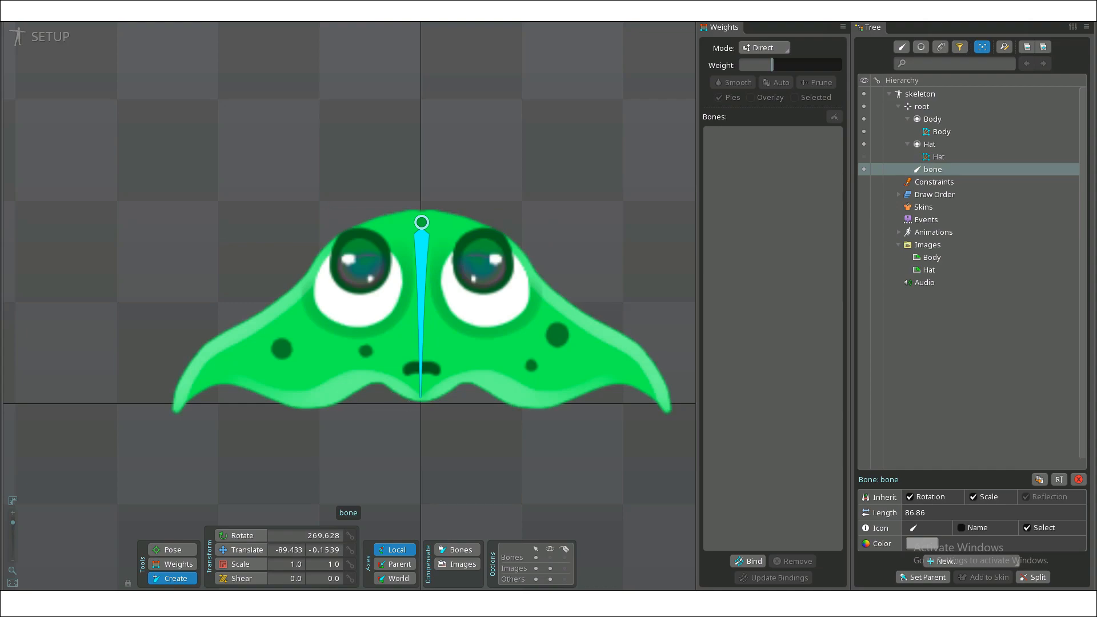
Draw a vertical bone through each eye as children of the central bone, the left one about 45 long
{"action": "left_click_drag", "start_coordinate": [363, 251], "coordinate": [361, 326]}
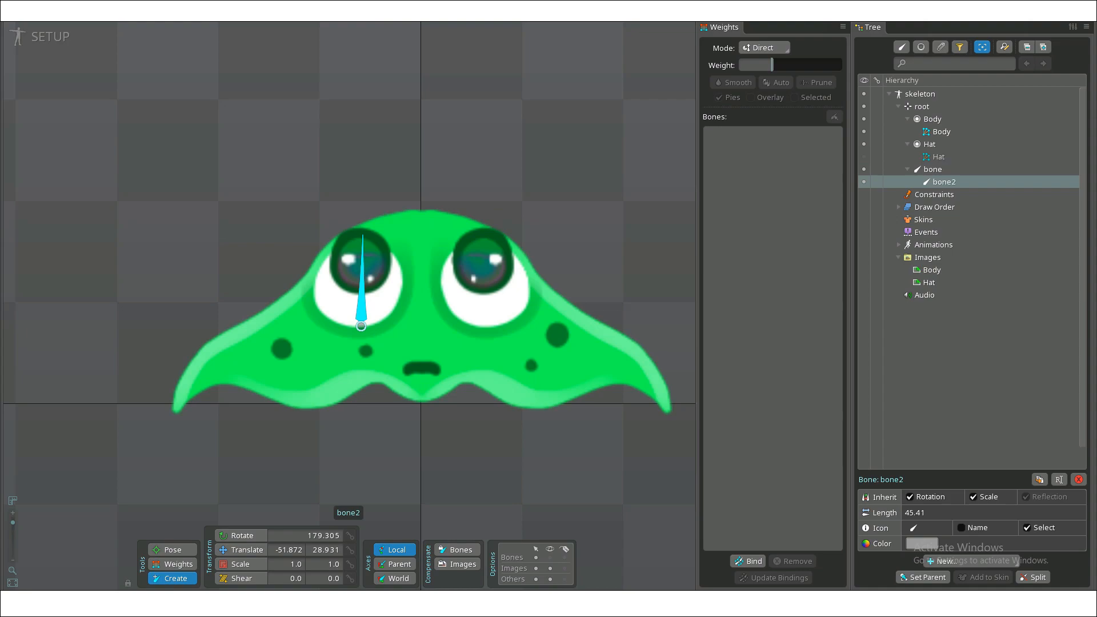
{"action": "left_click_drag", "start_coordinate": [486, 320], "coordinate": [484, 240]}
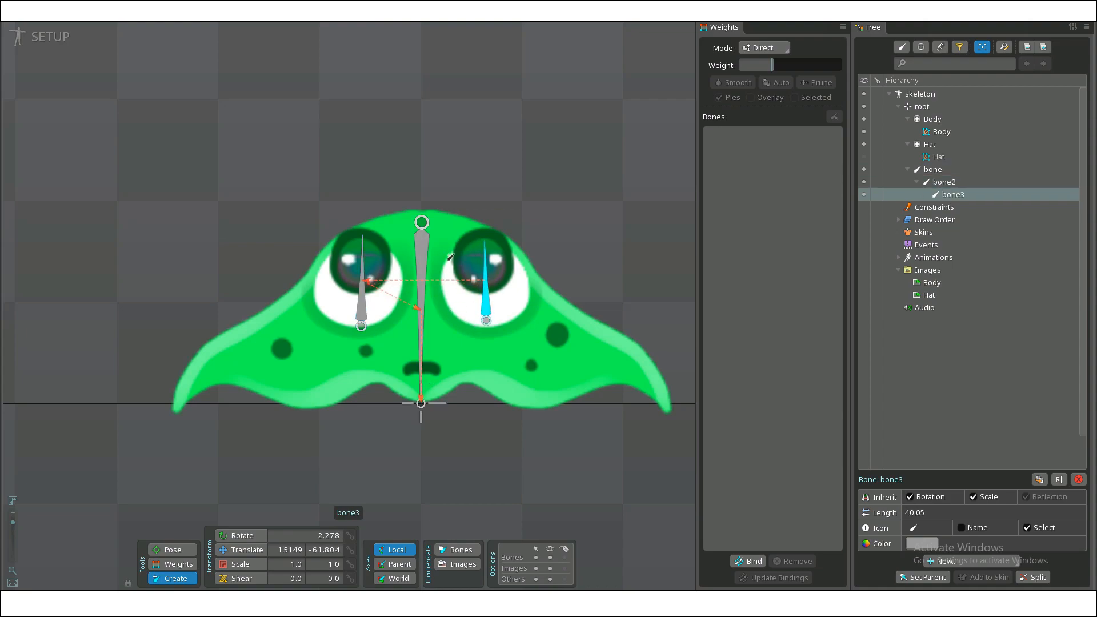
{"action": "key", "text": "Delete"}
{"action": "left_click", "coordinate": [410, 282]}
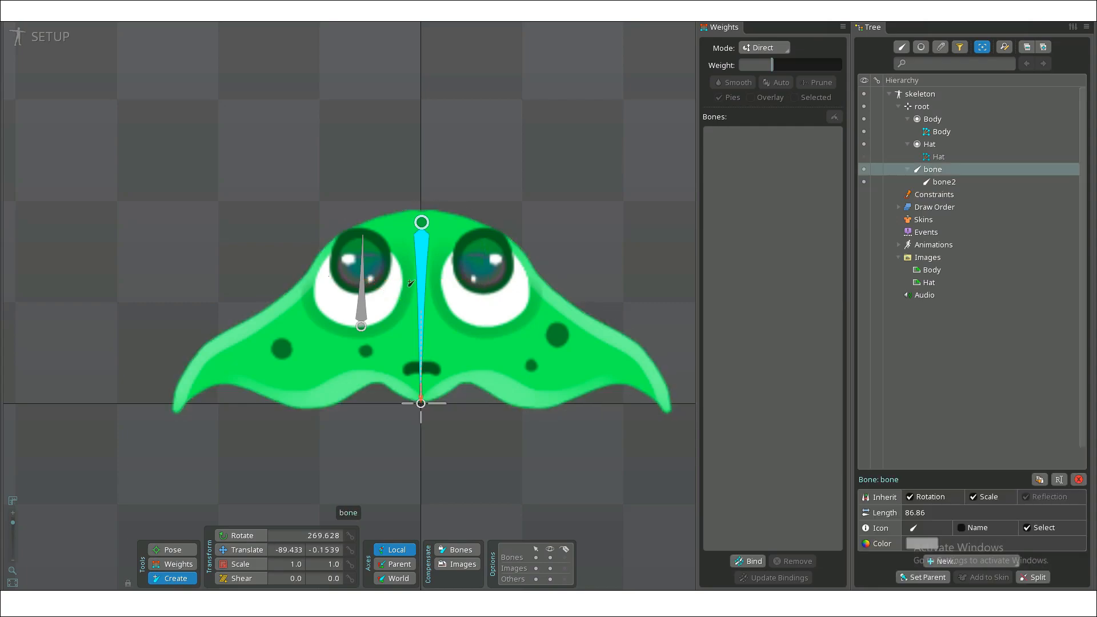
{"action": "left_click_drag", "start_coordinate": [485, 322], "coordinate": [486, 238]}
Under the left-eye bone, draw a two-bone chain along the left tentacle and a single bone below the eye
{"action": "left_click", "coordinate": [355, 303]}
{"action": "left_click_drag", "start_coordinate": [309, 314], "coordinate": [176, 399]}
{"action": "left_click", "coordinate": [360, 305]}
{"action": "left_click_drag", "start_coordinate": [333, 328], "coordinate": [318, 380]}
Draw two bones along the right tentacle and a bone about 31 long below the right eye
{"action": "left_click", "coordinate": [486, 302]}
{"action": "left_click_drag", "start_coordinate": [518, 325], "coordinate": [584, 347]}
{"action": "key", "text": "Delete"}
{"action": "left_click_drag", "start_coordinate": [621, 364], "coordinate": [665, 394]}
{"action": "left_click", "coordinate": [488, 314]}
{"action": "left_click_drag", "start_coordinate": [498, 347], "coordinate": [526, 401]}
{"action": "scroll", "coordinate": [411, 319], "scroll_direction": "down", "scroll_amount": 4}
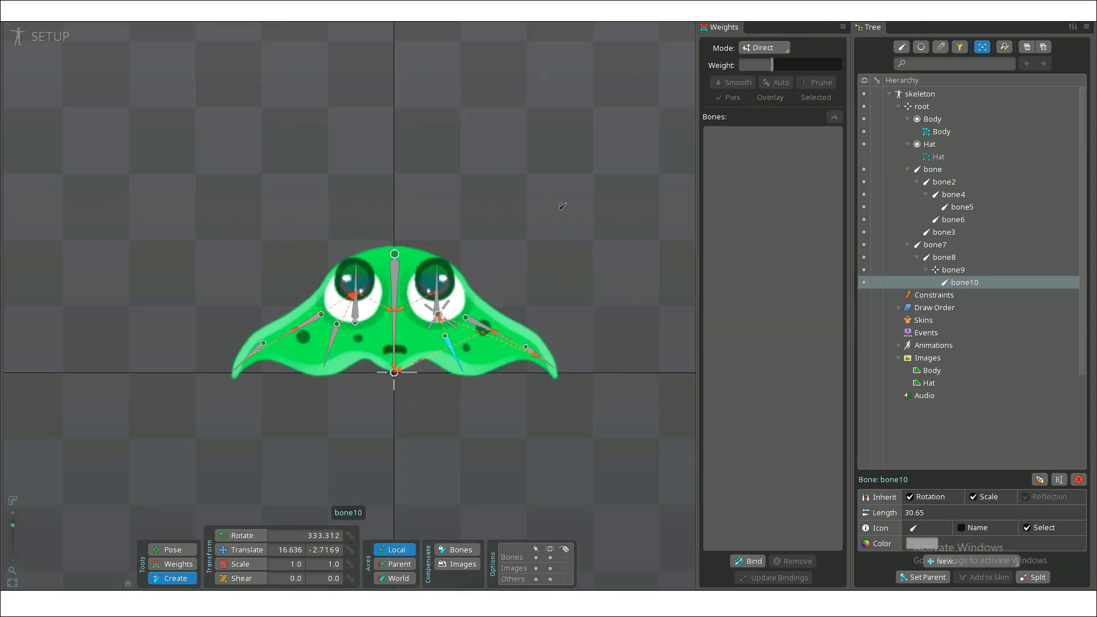
Rename the central bone as Body
{"action": "double_click", "coordinate": [932, 170]}
{"action": "type", "text": "Body"}
{"action": "key", "text": "Return"}
Show the Hat and draw its bones under the Body bone: one vertical centre bone and a two-bone chain on each side
{"action": "scroll", "coordinate": [514, 285], "scroll_direction": "up", "scroll_amount": 1}
{"action": "left_click", "coordinate": [864, 157]}
{"action": "scroll", "coordinate": [423, 274], "scroll_direction": "up", "scroll_amount": 3}
{"action": "left_click", "coordinate": [450, 365]}
{"action": "mouse_move", "coordinate": [450, 335]}
{"action": "left_mouse_down"}
{"action": "mouse_move", "coordinate": [450, 212]}
{"action": "mouse_move", "coordinate": [525, 276]}
{"action": "left_mouse_up"}
{"action": "left_click_drag", "start_coordinate": [505, 332], "coordinate": [571, 332]}
{"action": "left_click", "coordinate": [450, 285]}
{"action": "mouse_move", "coordinate": [435, 333]}
{"action": "left_mouse_down"}
{"action": "mouse_move", "coordinate": [366, 278]}
{"action": "mouse_move", "coordinate": [332, 335]}
{"action": "left_mouse_up"}
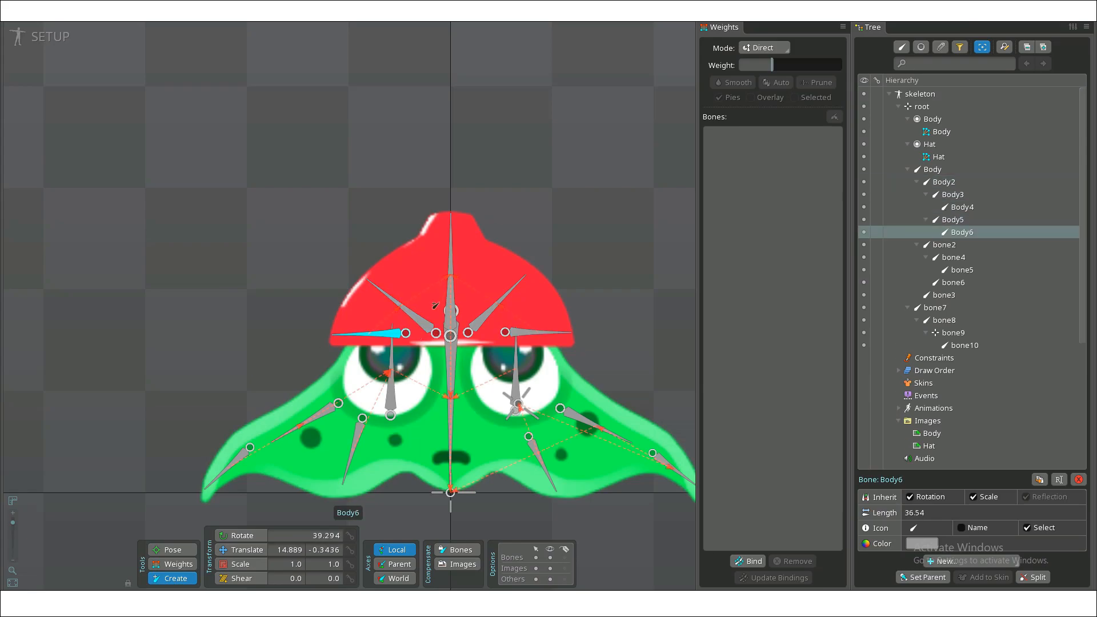
Rename the hat's vertical centre bone as Hat
{"action": "double_click", "coordinate": [943, 181]}
{"action": "type", "text": "Hat"}
{"action": "key", "text": "Return"}
Start binding the Body mesh to the Body bone, the two eye bones and the left tentacle's two bones
{"action": "scroll", "coordinate": [259, 228], "scroll_direction": "down", "scroll_amount": 3}
{"action": "left_click", "coordinate": [247, 549]}
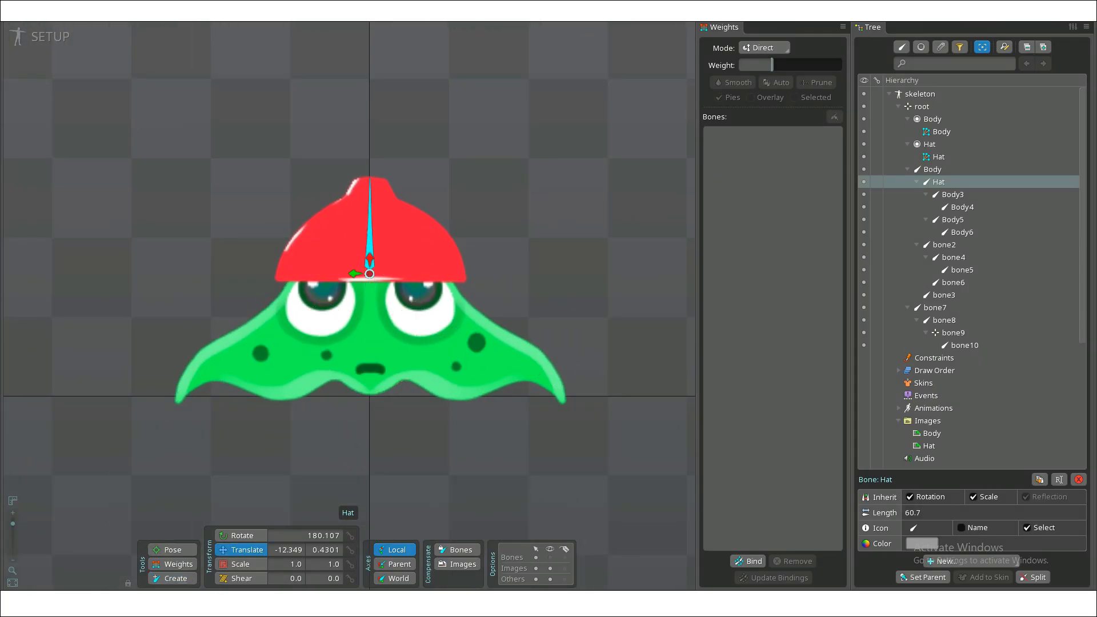
{"action": "left_click", "coordinate": [242, 535]}
{"action": "left_click", "coordinate": [395, 309]}
{"action": "scroll", "coordinate": [395, 309], "scroll_direction": "up", "scroll_amount": 3}
{"action": "left_click", "coordinate": [748, 561]}
{"action": "left_click", "coordinate": [362, 337]}
{"action": "left_click", "coordinate": [430, 314]}
{"action": "left_click", "coordinate": [298, 323]}
{"action": "left_click", "coordinate": [220, 345]}
{"action": "left_click", "coordinate": [124, 397]}
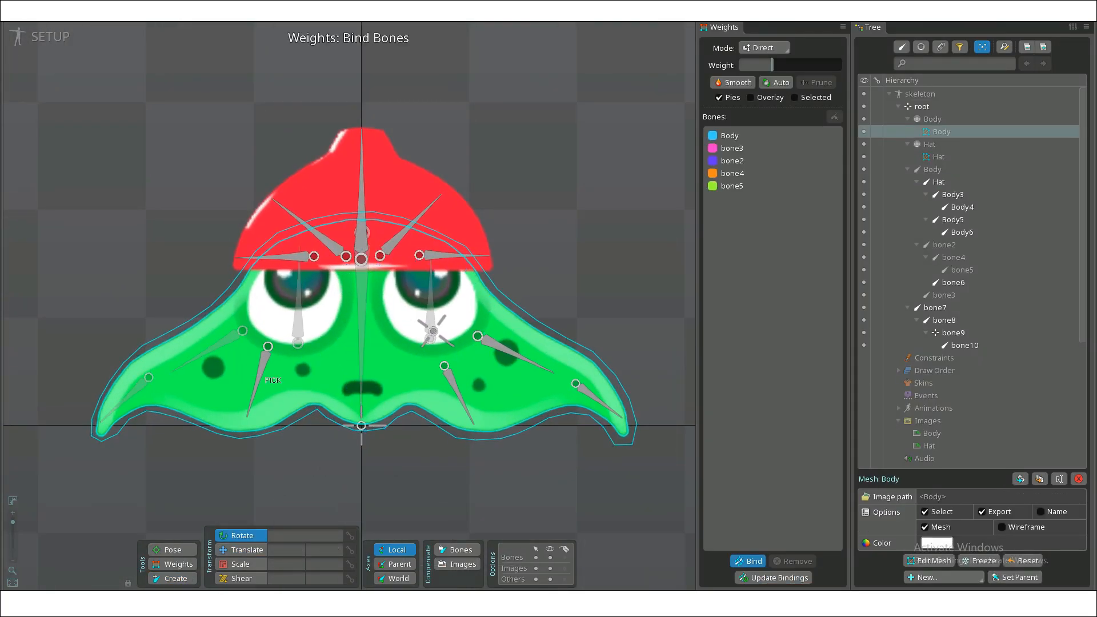
Add the bones below both eyes and the right tentacle's two bones to the Body mesh binding, and finish binding
{"action": "left_click", "coordinate": [257, 366]}
{"action": "left_click", "coordinate": [488, 355]}
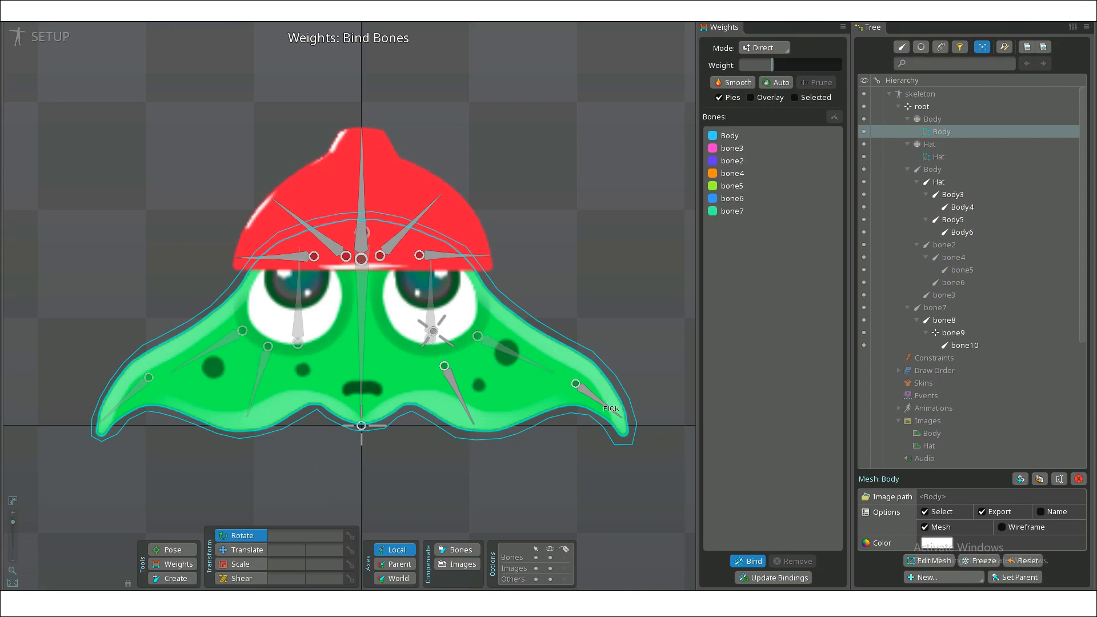
{"action": "left_click", "coordinate": [577, 398]}
{"action": "left_click", "coordinate": [439, 382]}
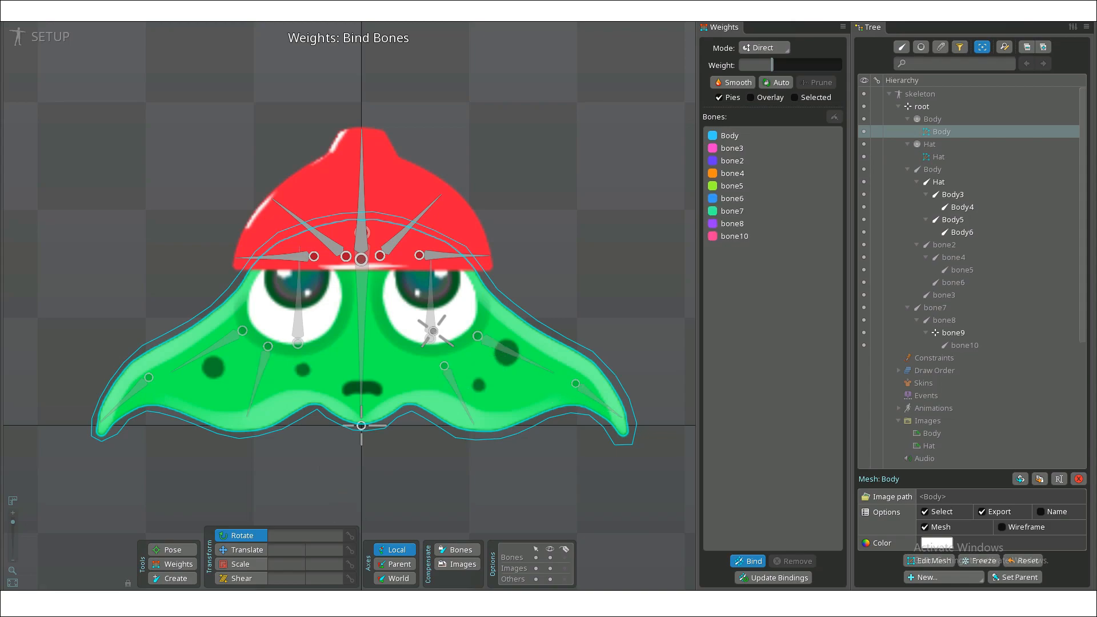
{"action": "key", "text": "Escape"}
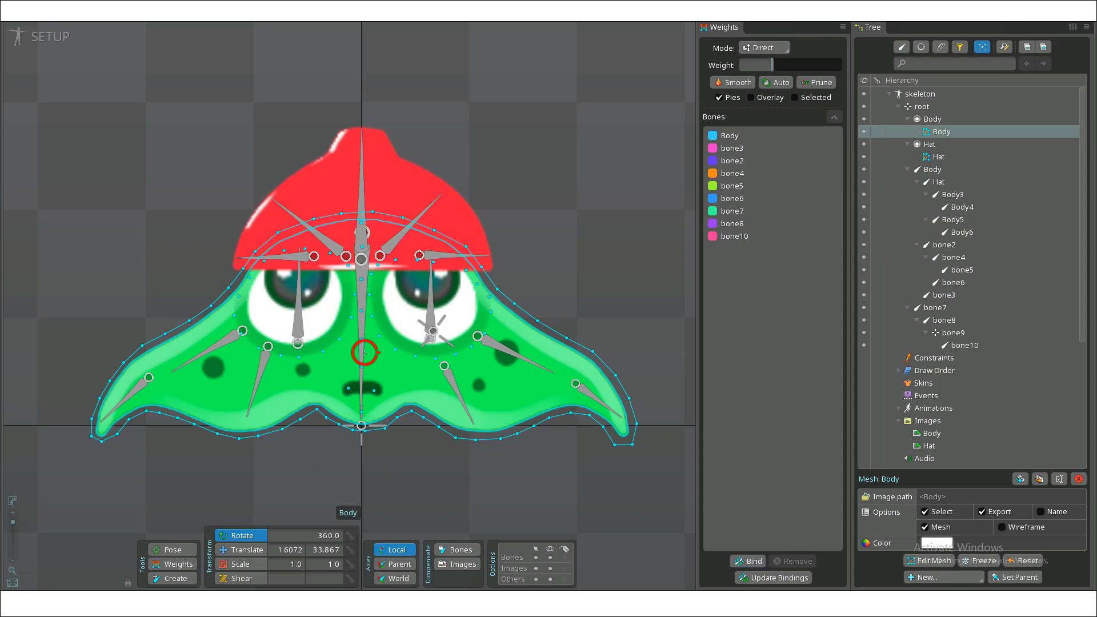
Examine the Body mesh's vertex weights with the Weights tool
{"action": "scroll", "coordinate": [363, 352], "scroll_direction": "down", "scroll_amount": 3}
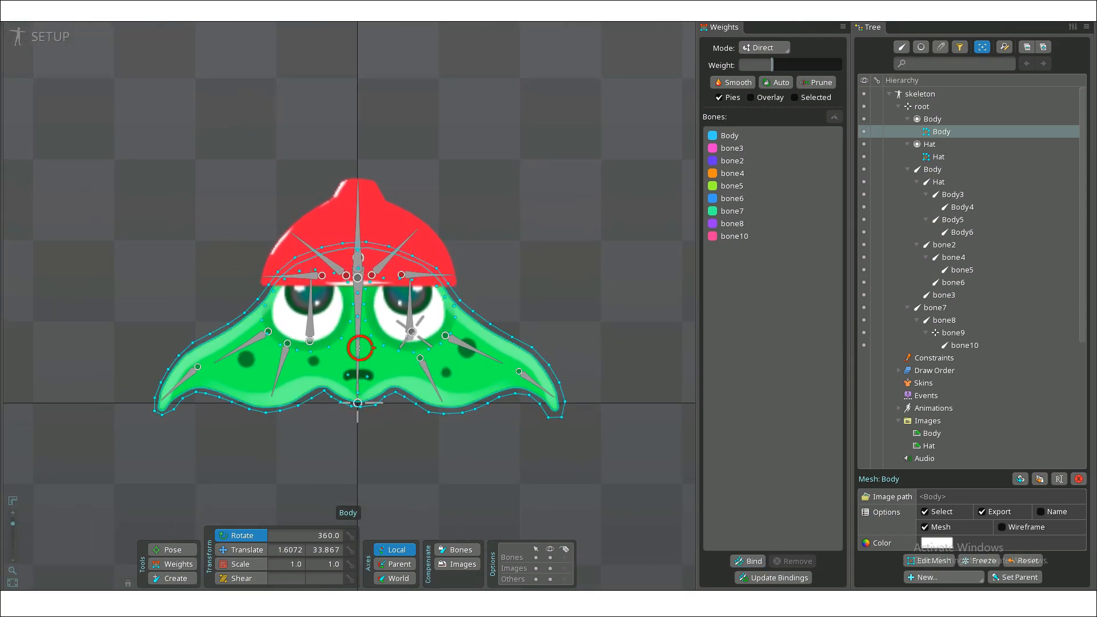
{"action": "key", "text": "g"}
{"action": "scroll", "coordinate": [377, 343], "scroll_direction": "down", "scroll_amount": 3}
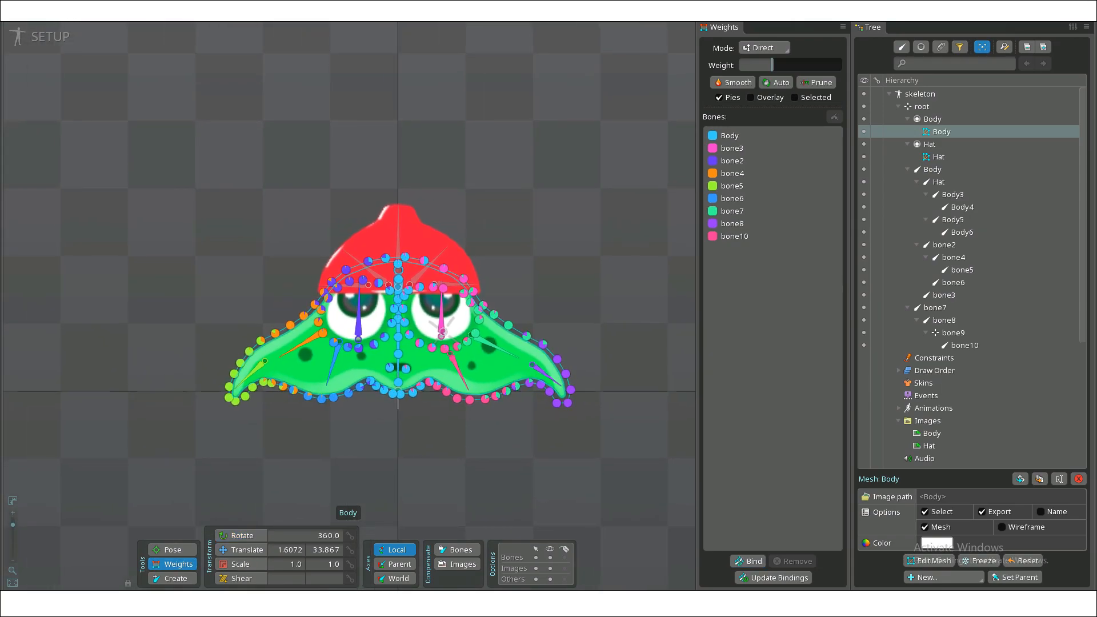
{"action": "scroll", "coordinate": [428, 240], "scroll_direction": "up", "scroll_amount": 3}
{"action": "scroll", "coordinate": [343, 494], "scroll_direction": "up", "scroll_amount": 2}
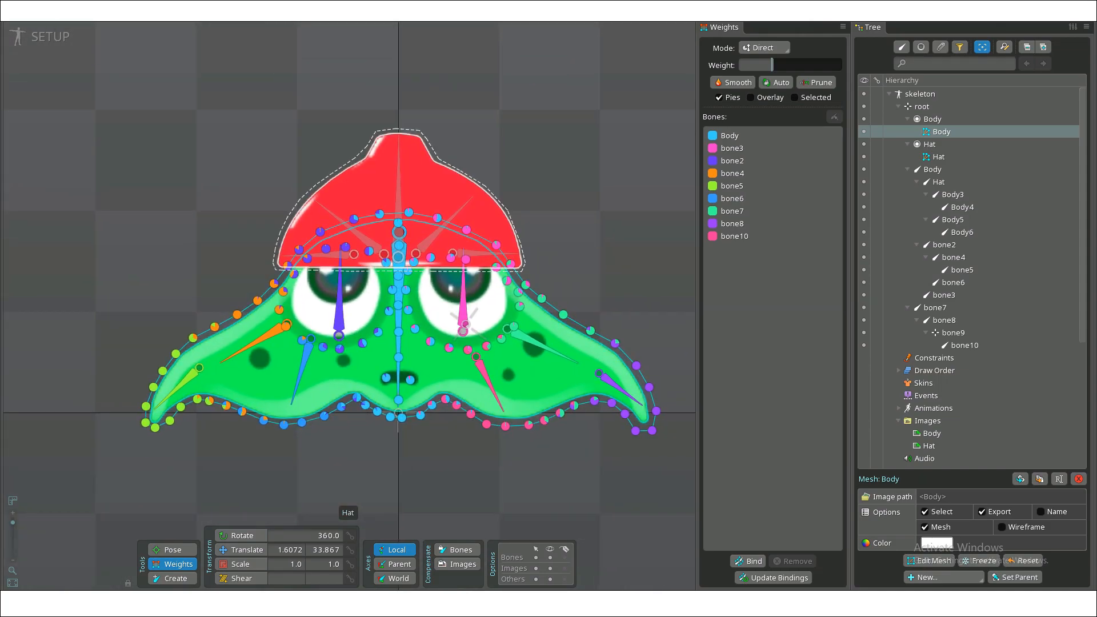
Bind the Hat mesh to the Hat bone and the two-bone chains on both sides of the hat
{"action": "left_click", "coordinate": [394, 194]}
{"action": "scroll", "coordinate": [409, 343], "scroll_direction": "down", "scroll_amount": 2}
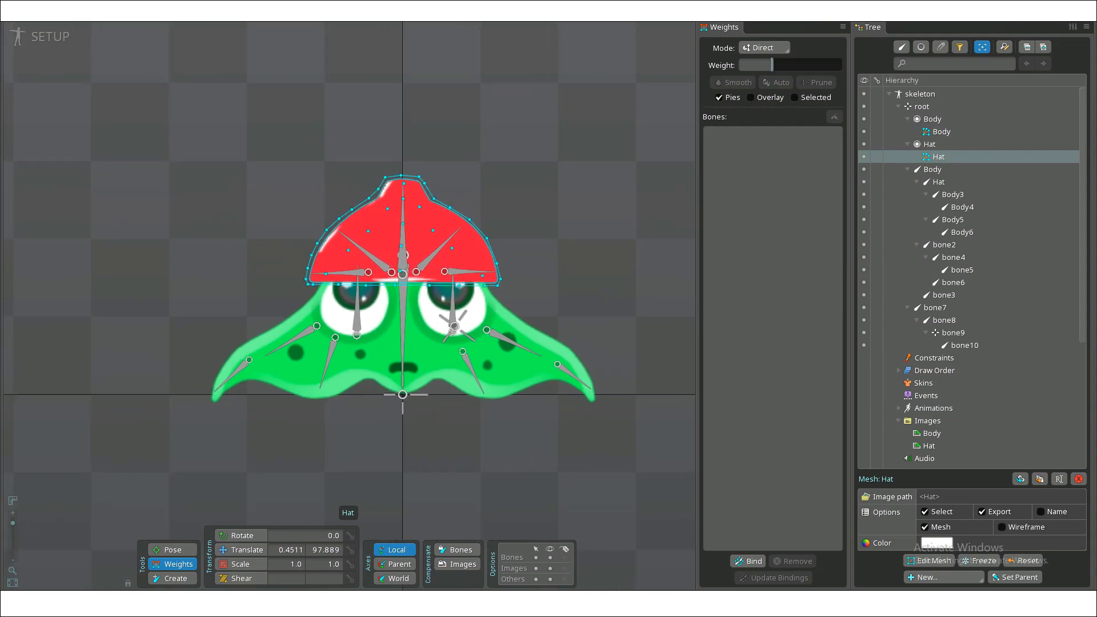
{"action": "scroll", "coordinate": [329, 265], "scroll_direction": "up", "scroll_amount": 2}
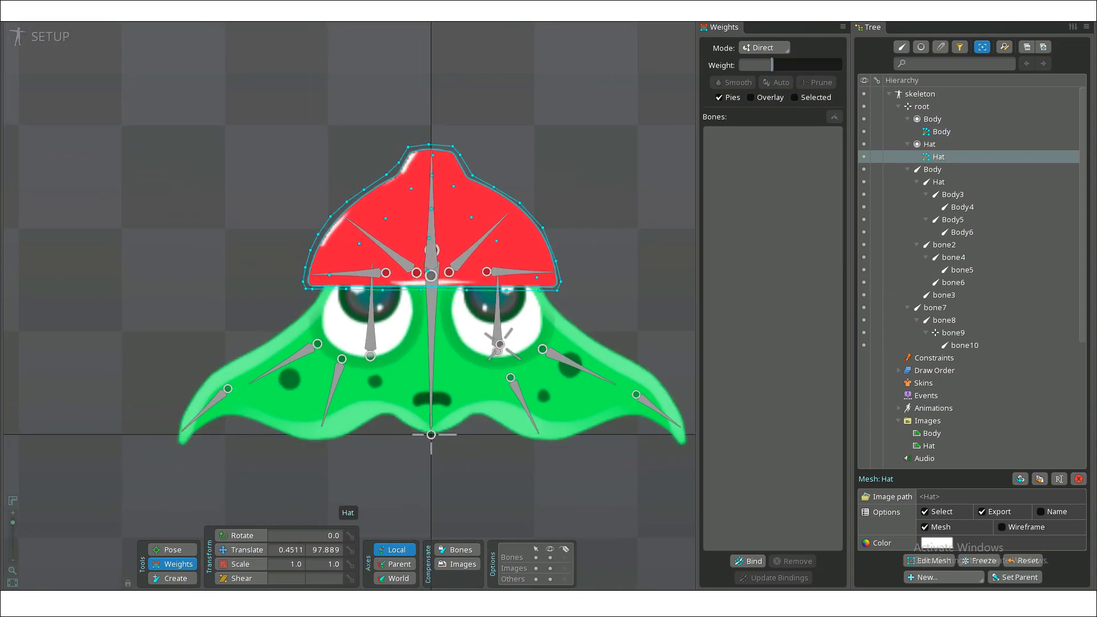
{"action": "left_click", "coordinate": [747, 561]}
{"action": "scroll", "coordinate": [422, 221], "scroll_direction": "up", "scroll_amount": 3}
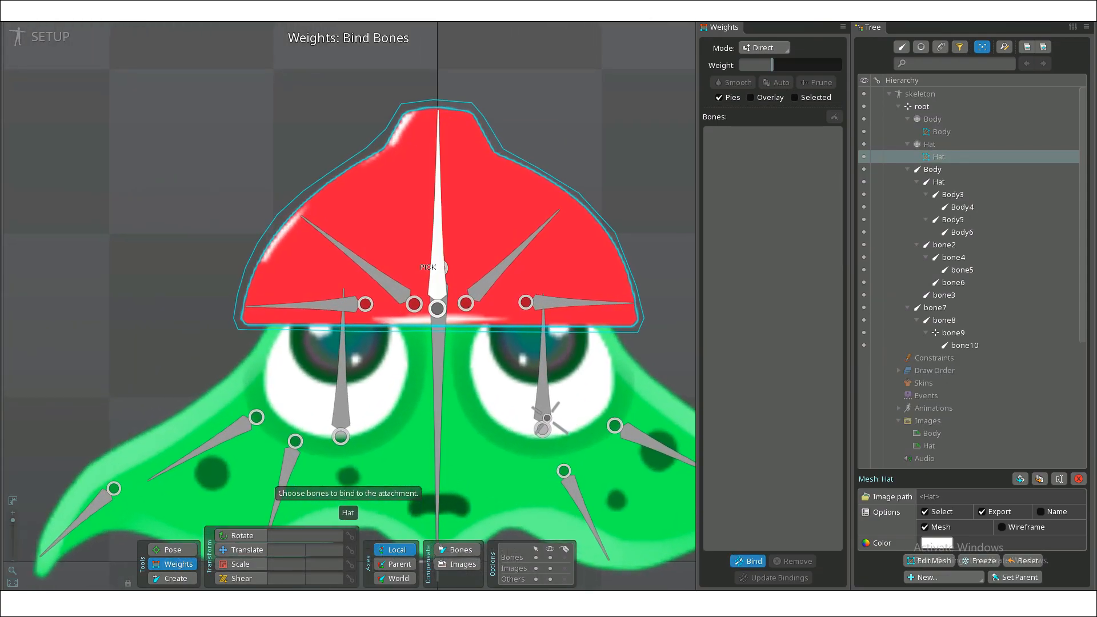
{"action": "left_click", "coordinate": [438, 228]}
{"action": "left_click", "coordinate": [371, 268]}
{"action": "left_click", "coordinate": [325, 305]}
{"action": "left_click", "coordinate": [498, 271]}
{"action": "left_click", "coordinate": [563, 303]}
{"action": "key", "text": "Escape"}
{"action": "scroll", "coordinate": [92, 314], "scroll_direction": "down", "scroll_amount": 5}
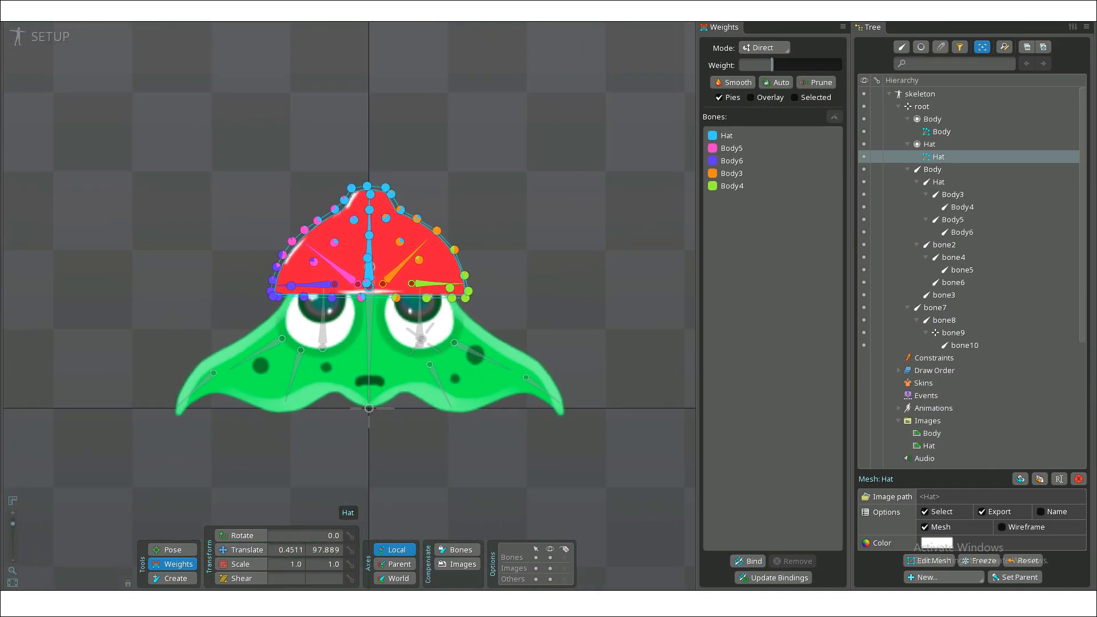
Switch to Animate mode, select the Body mesh and replace the Weights tool with the Rotate tool
{"action": "scroll", "coordinate": [485, 137], "scroll_direction": "up", "scroll_amount": 2}
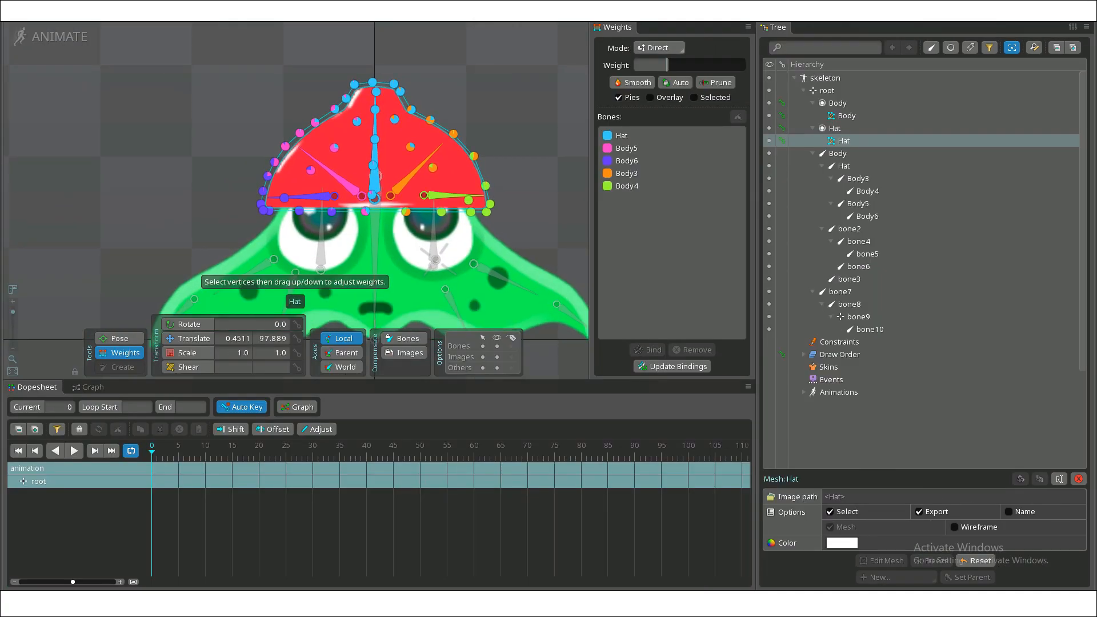
{"action": "scroll", "coordinate": [485, 266], "scroll_direction": "down", "scroll_amount": 1}
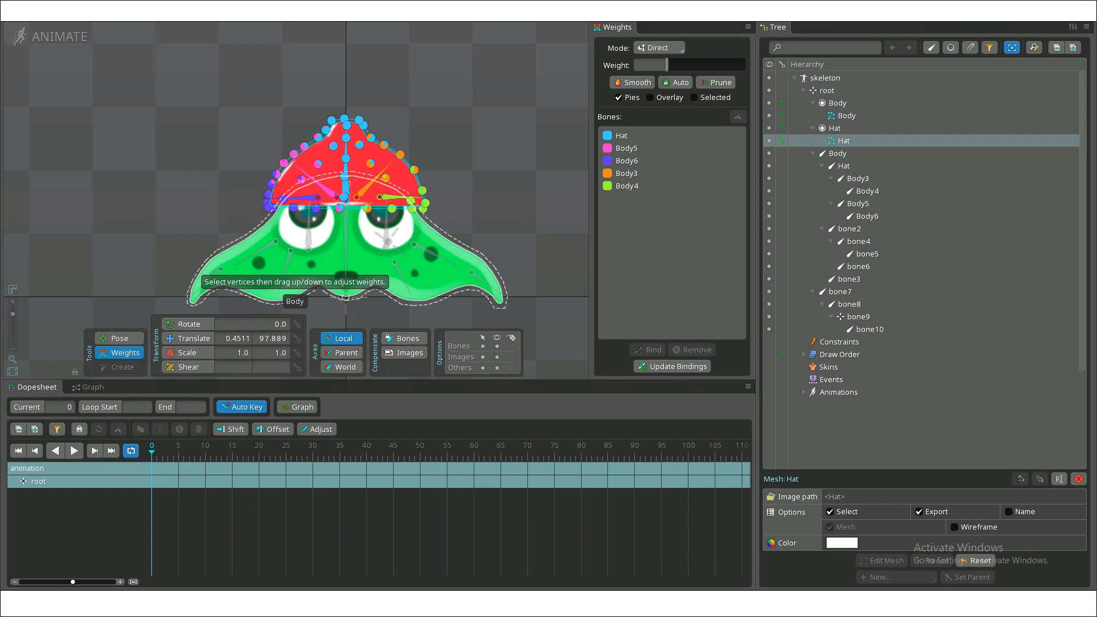
{"action": "left_click", "coordinate": [353, 229]}
{"action": "scroll", "coordinate": [464, 194], "scroll_direction": "up", "scroll_amount": 1}
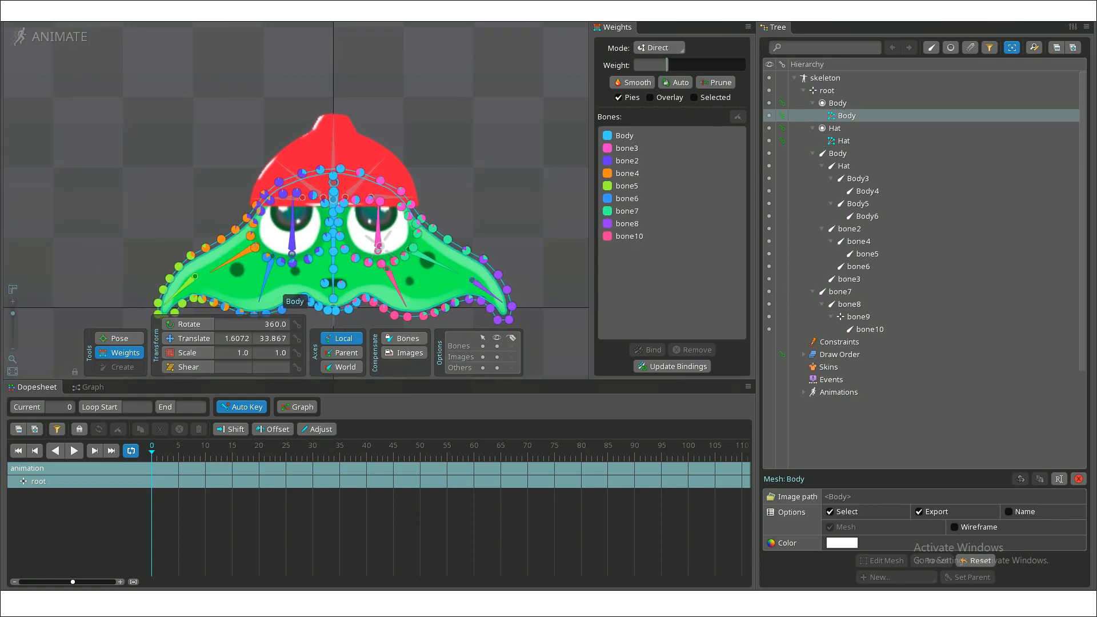
{"action": "left_click", "coordinate": [119, 338]}
{"action": "left_click", "coordinate": [189, 324]}
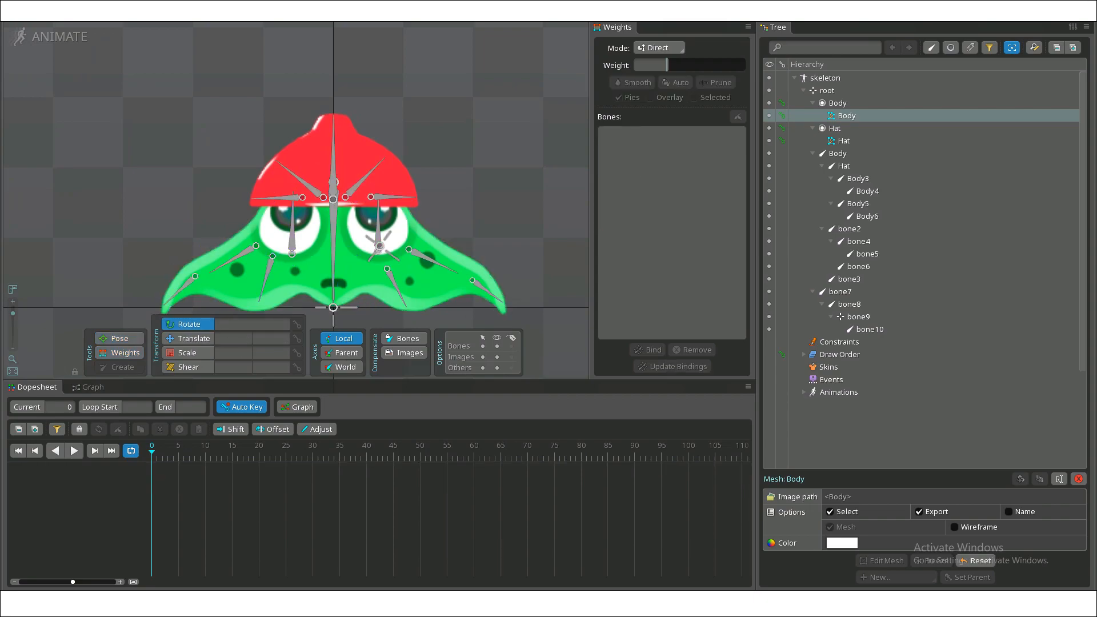
Key rotation, translation, scale and shear at frame 0 for the bones on the left side of the body
{"action": "scroll", "coordinate": [366, 195], "scroll_direction": "up", "scroll_amount": 1}
{"action": "left_click", "coordinate": [330, 243]}
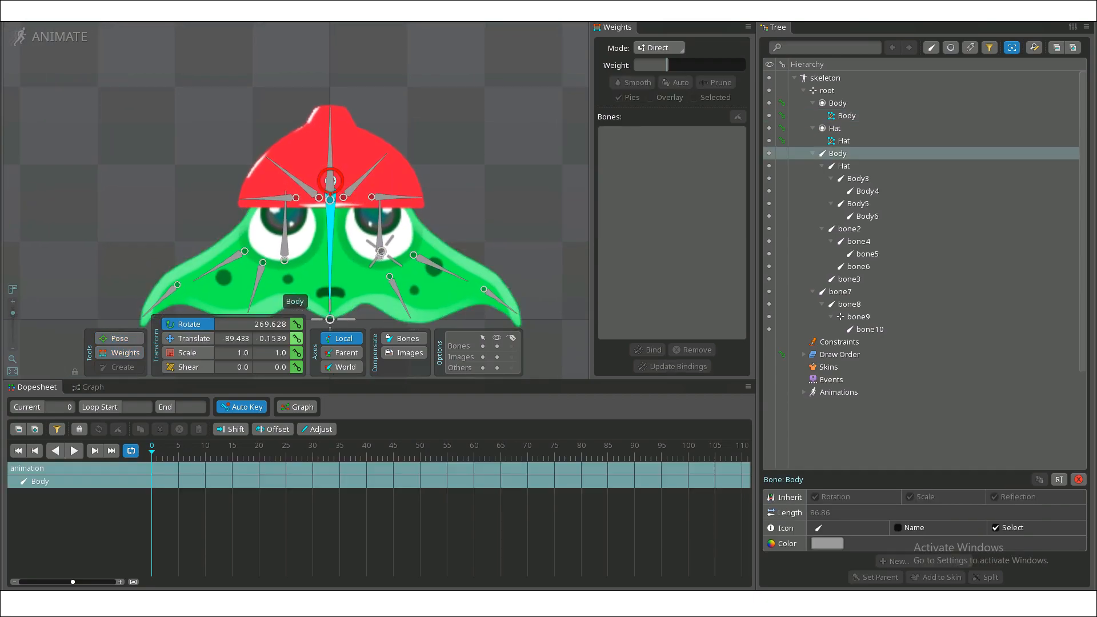
{"action": "left_click", "coordinate": [284, 258]}
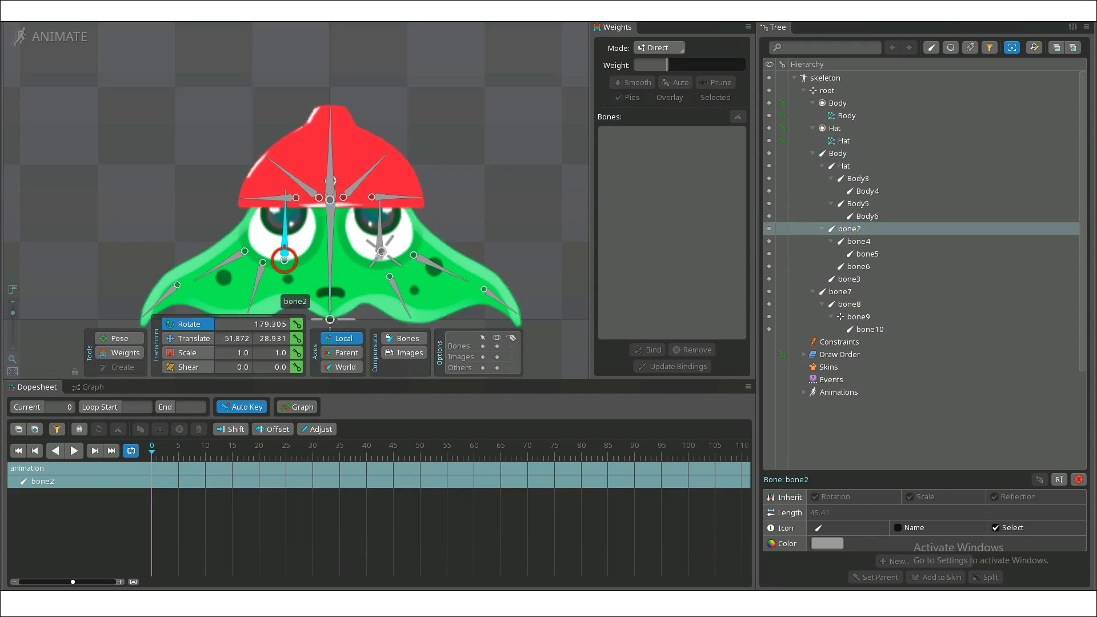
{"action": "left_click", "coordinate": [297, 324]}
{"action": "left_click", "coordinate": [297, 338]}
{"action": "left_click", "coordinate": [297, 352]}
{"action": "left_click", "coordinate": [297, 367]}
{"action": "left_click", "coordinate": [259, 274]}
{"action": "left_click", "coordinate": [241, 253]}
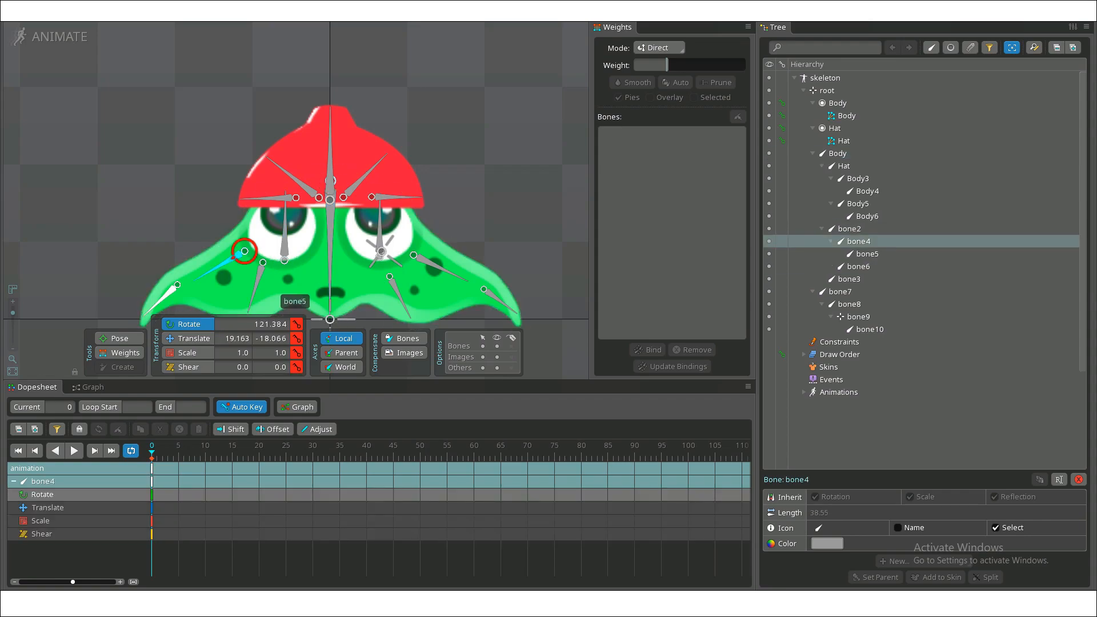
{"action": "left_click", "coordinate": [175, 287]}
Key rotation, translation, scale and shear at frame 0 for the right eye and right tentacle bones
{"action": "left_click", "coordinate": [380, 248]}
{"action": "left_click", "coordinate": [296, 324]}
{"action": "left_click", "coordinate": [296, 338]}
{"action": "left_click", "coordinate": [297, 353]}
{"action": "left_click", "coordinate": [296, 367]}
{"action": "left_click", "coordinate": [414, 242]}
{"action": "left_click", "coordinate": [514, 250]}
Key rotation, translation, scale and shear at frame 0 for the hat bones and the Body bone
{"action": "left_click", "coordinate": [394, 131]}
{"action": "left_click", "coordinate": [428, 158]}
{"action": "left_click", "coordinate": [457, 179]}
{"action": "left_click", "coordinate": [361, 162]}
{"action": "left_click", "coordinate": [296, 324]}
{"action": "left_click", "coordinate": [296, 338]}
{"action": "left_click", "coordinate": [334, 180]}
{"action": "left_click", "coordinate": [296, 324]}
{"action": "left_click", "coordinate": [296, 367]}
{"action": "left_click", "coordinate": [394, 223]}
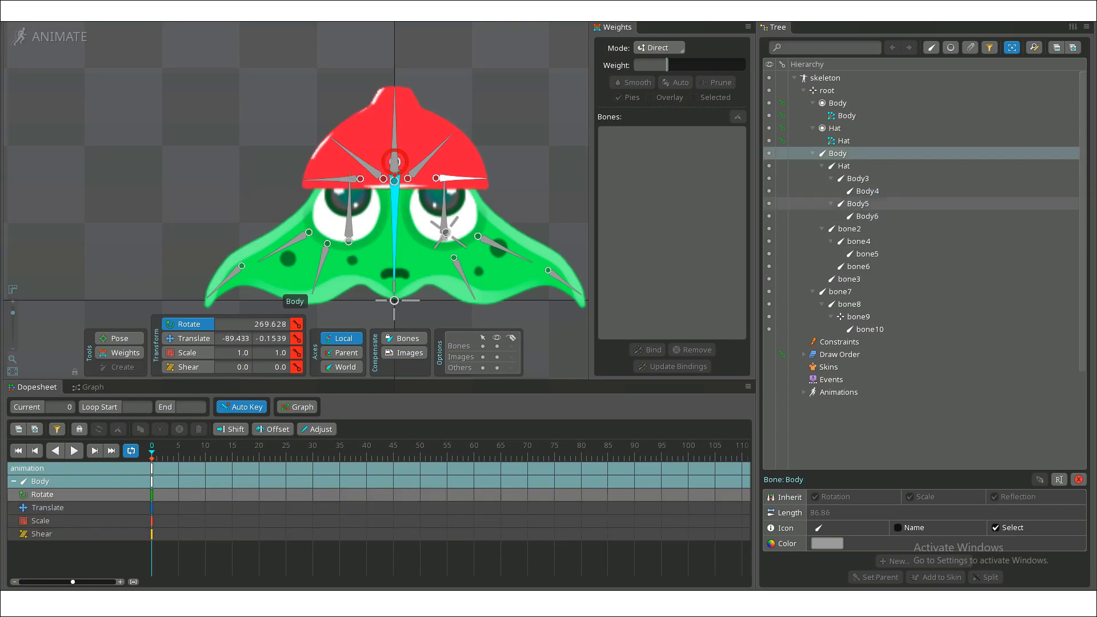
Select every bone from Body to bone10, copy their frame 0 keys and paste them at frame 30
{"action": "left_click", "coordinate": [869, 329], "text": "shift"}
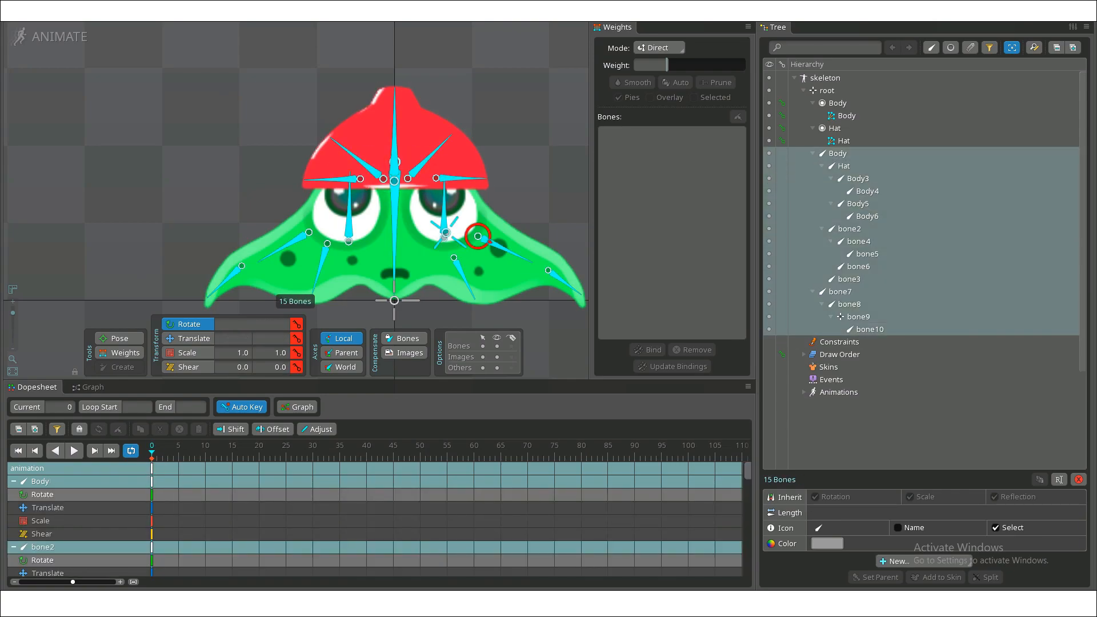
{"action": "left_click", "coordinate": [152, 468]}
{"action": "key", "text": "ctrl+c"}
{"action": "left_click", "coordinate": [162, 452]}
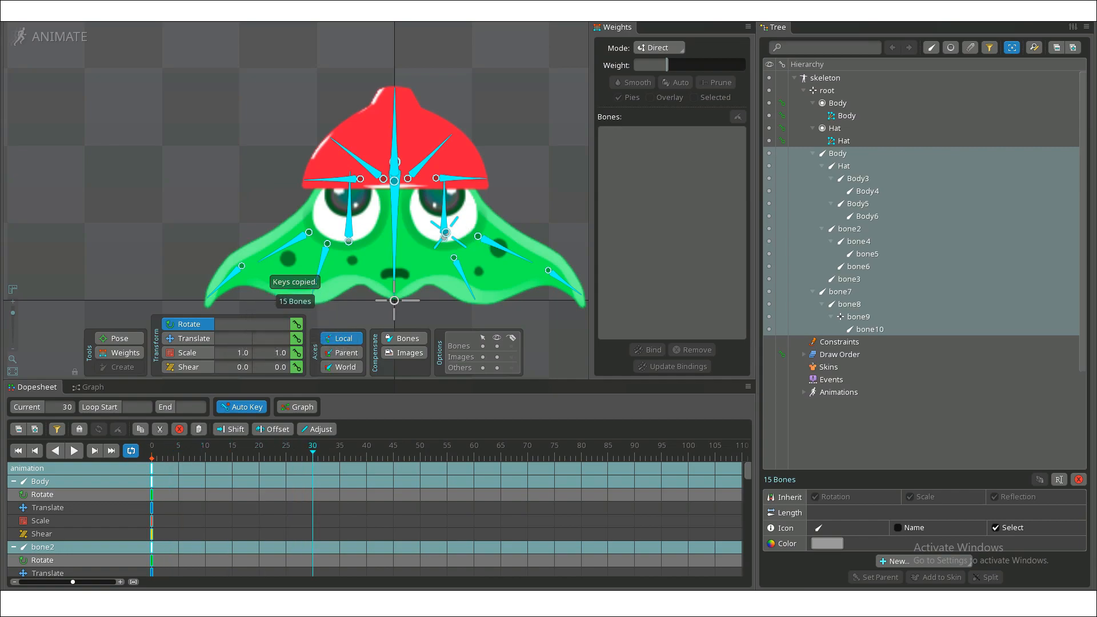
{"action": "key", "text": "ctrl+v"}
At frame 15, move the Hat bone along its parent's axis to a translation of -14.929, 0.4301
{"action": "left_click_drag", "start_coordinate": [199, 453], "coordinate": [221, 452]}
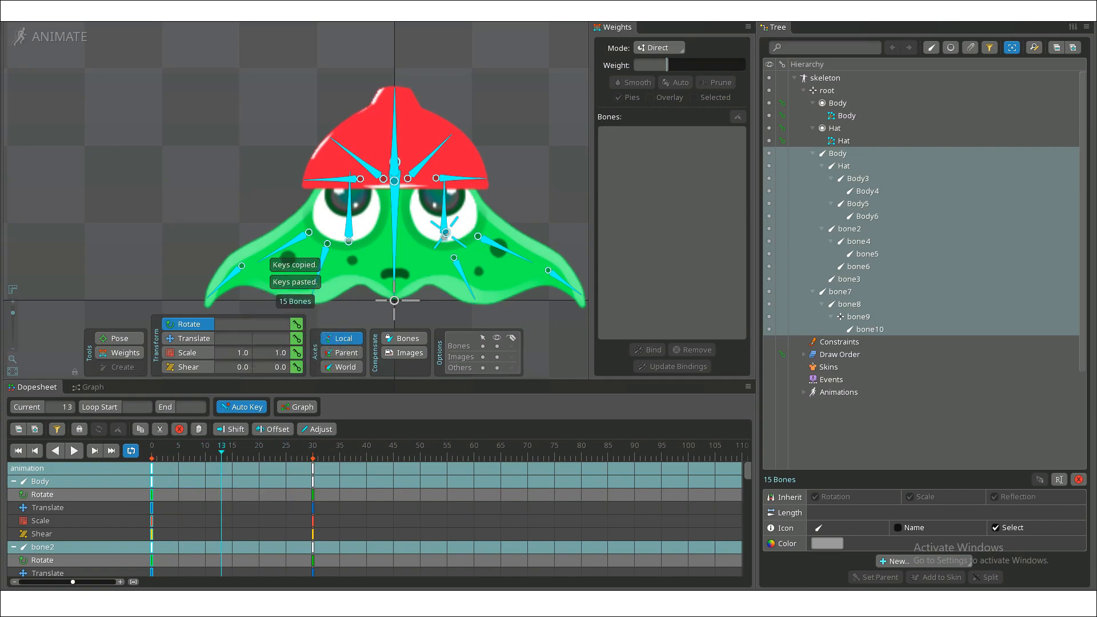
{"action": "left_click", "coordinate": [394, 181]}
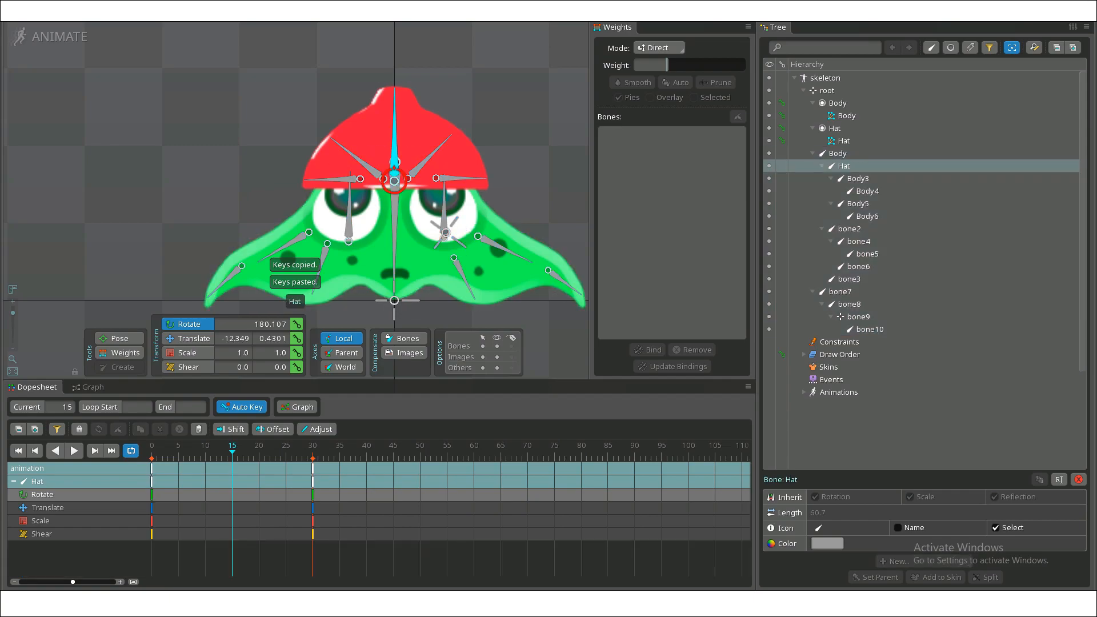
{"action": "key", "text": "t"}
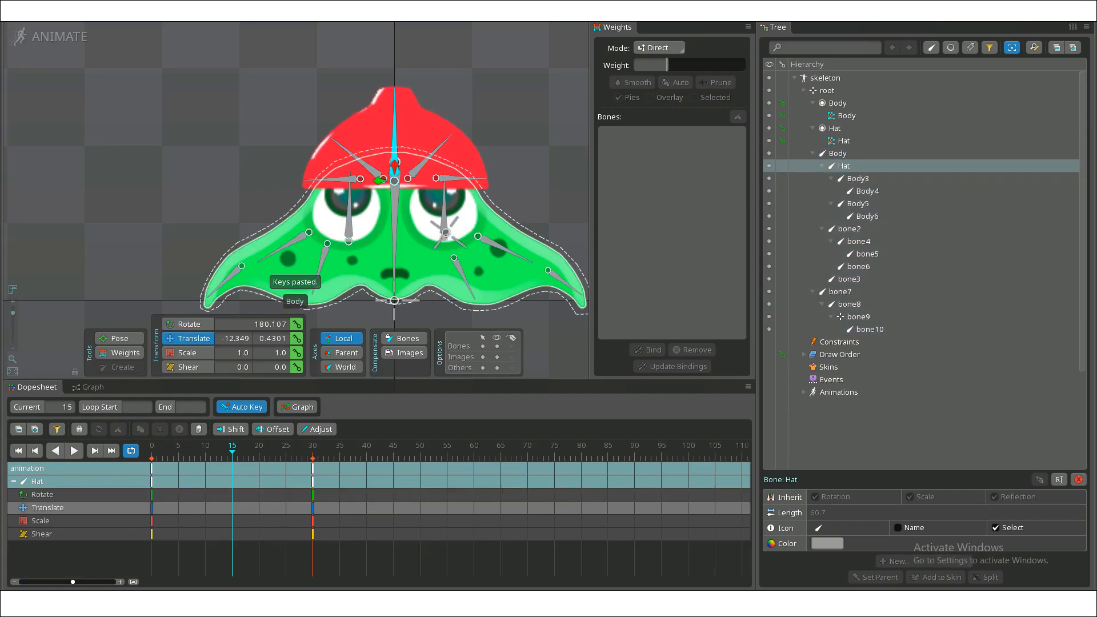
{"action": "left_click_drag", "start_coordinate": [379, 180], "coordinate": [383, 183]}
{"action": "scroll", "coordinate": [331, 240], "scroll_direction": "down", "scroll_amount": 1}
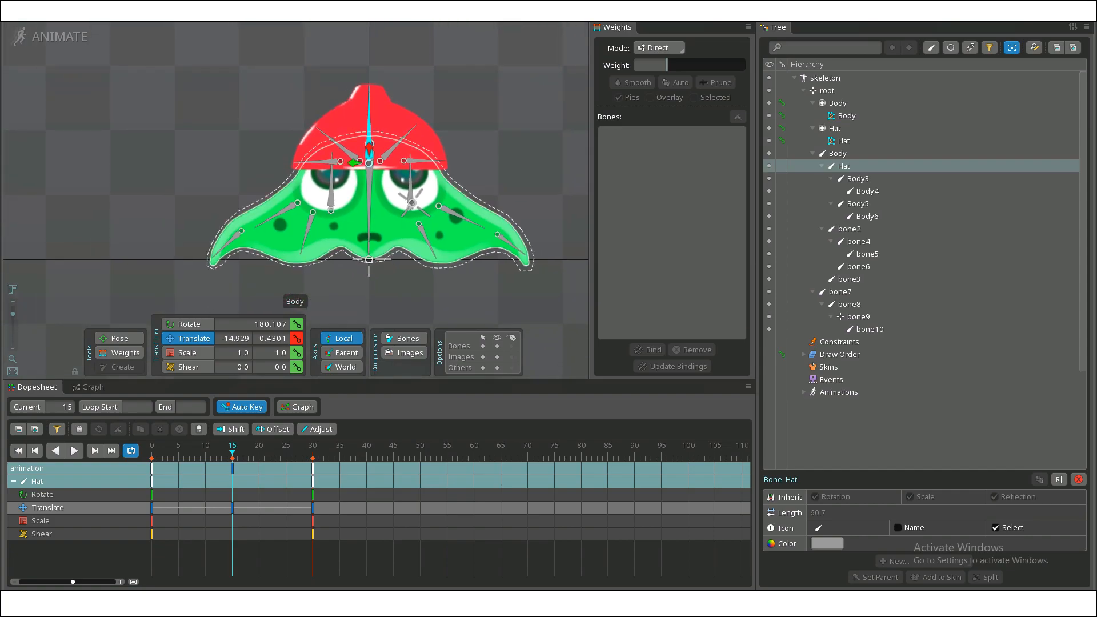
At frame 15, raise both tentacles by rotating bone4 to about 109.075 and bone7 to about 346.535
{"action": "left_click", "coordinate": [230, 241]}
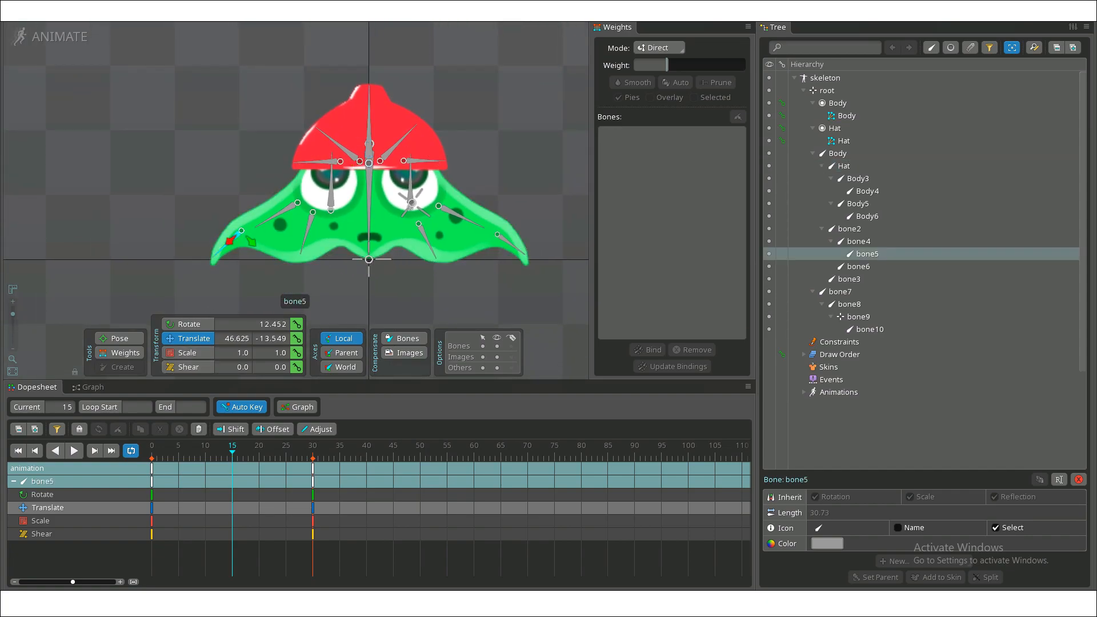
{"action": "left_click", "coordinate": [268, 216]}
{"action": "key", "text": "c"}
{"action": "left_click_drag", "start_coordinate": [297, 202], "coordinate": [297, 204]}
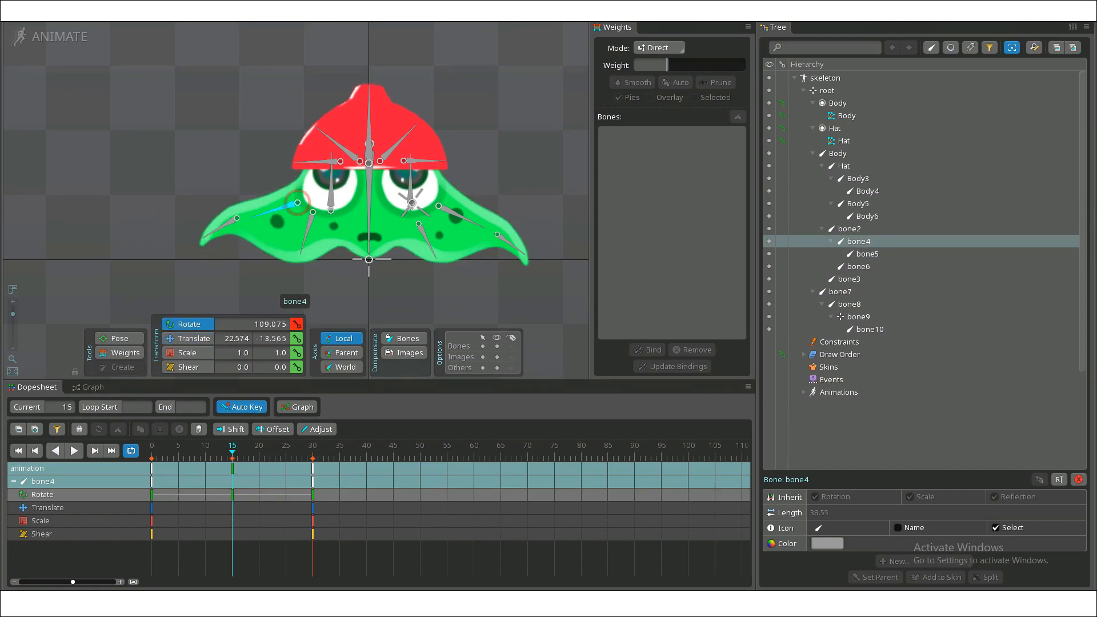
{"action": "left_click", "coordinate": [438, 206]}
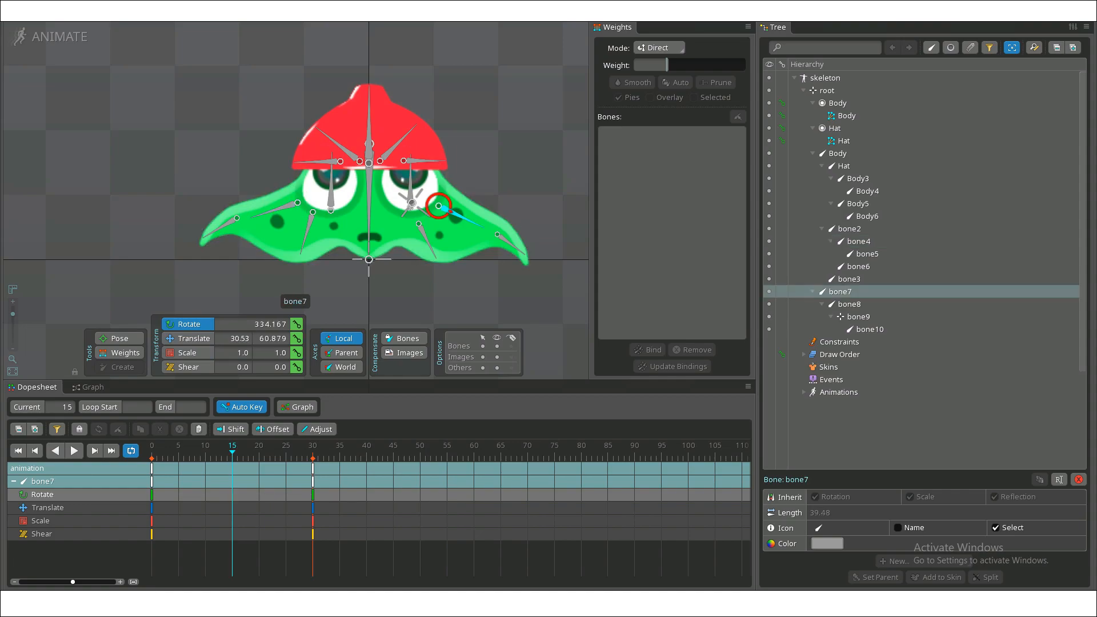
{"action": "left_click_drag", "start_coordinate": [438, 206], "coordinate": [438, 206]}
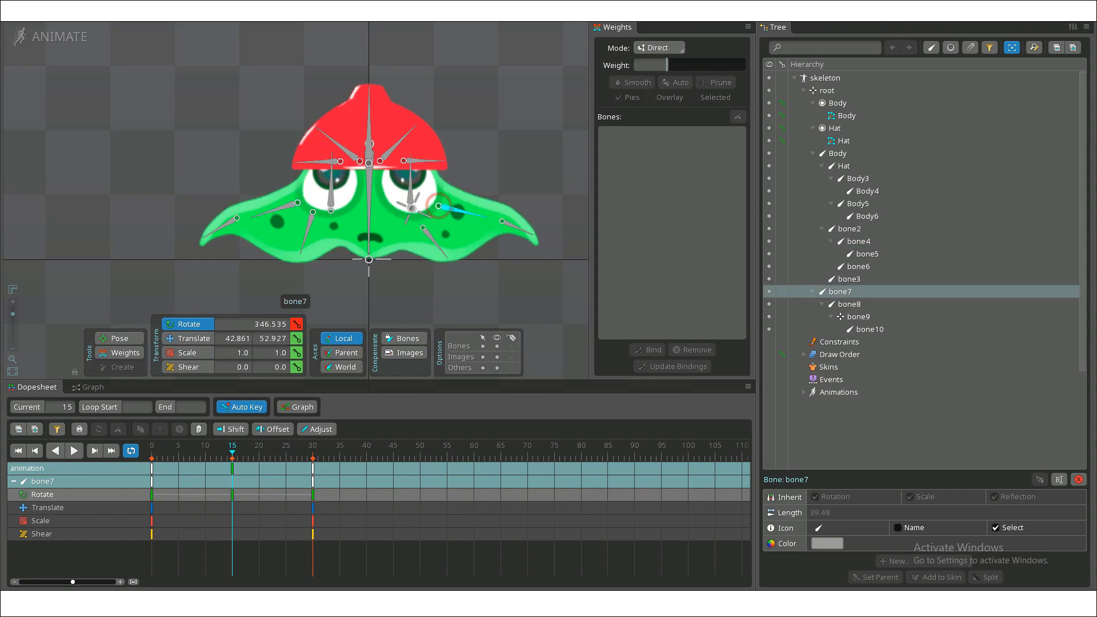
At frame 10, rotate bone10 to about 326.023 and bone6 to about 180.816
{"action": "key", "text": "shift+Left"}
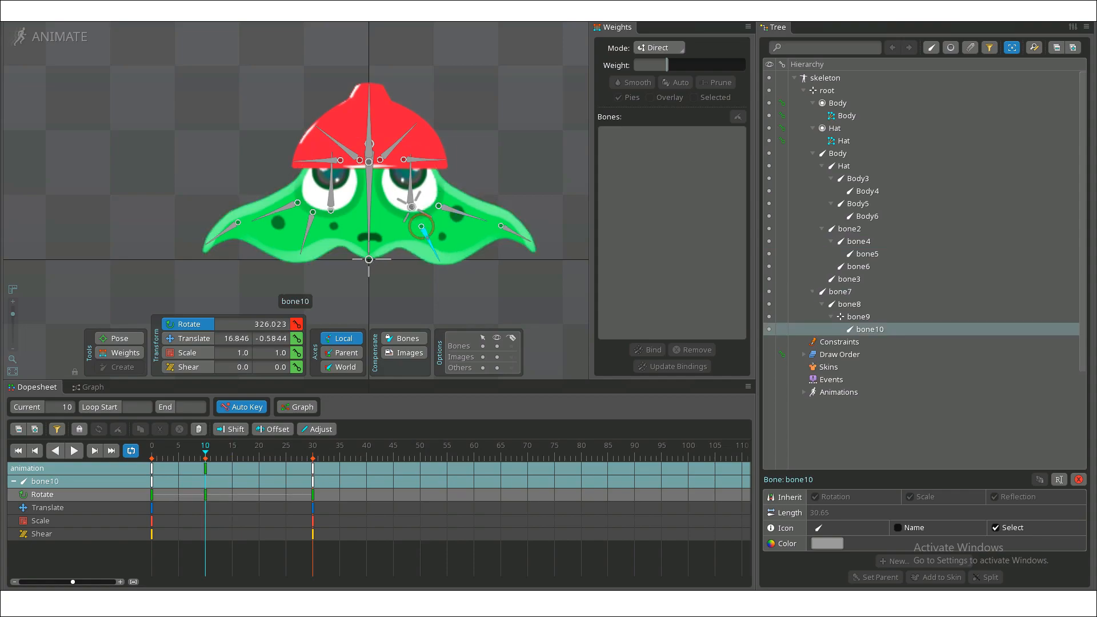
{"action": "left_click", "coordinate": [313, 212]}
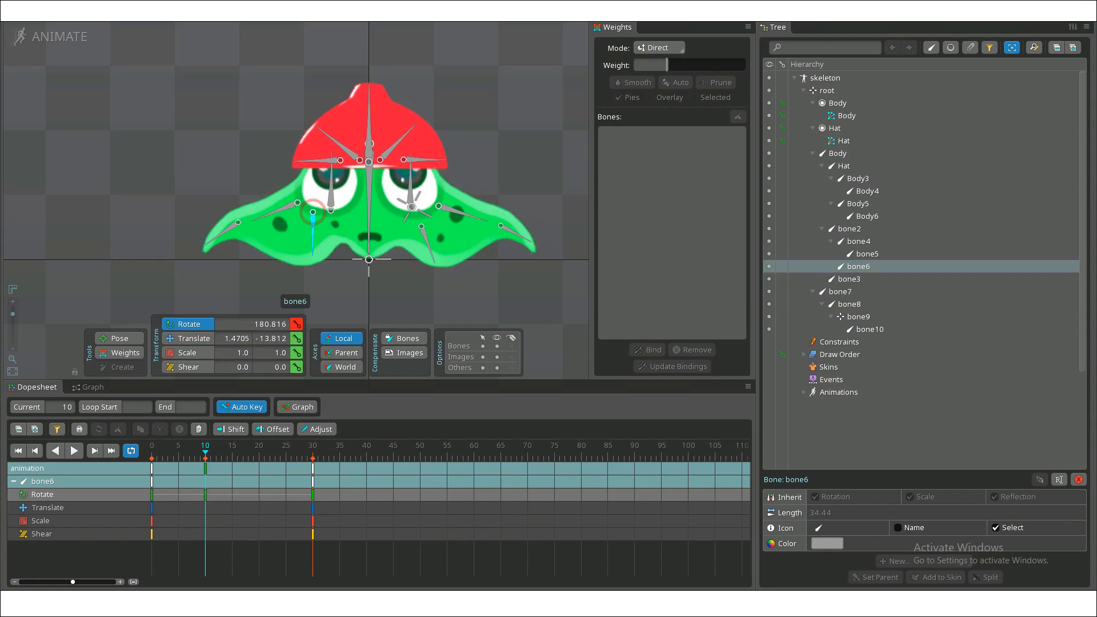
At frame 19, rotate the tentacle tip bones bone5 and bone8 to lift both outer ends
{"action": "left_click_drag", "start_coordinate": [205, 452], "coordinate": [248, 451]}
{"action": "left_click", "coordinate": [297, 202]}
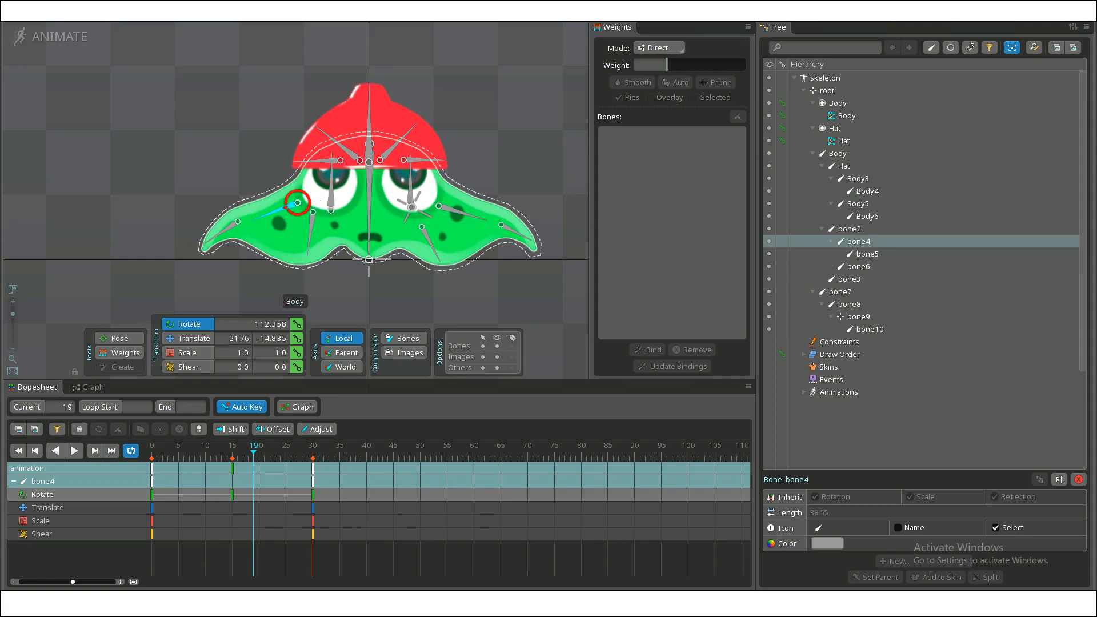
{"action": "left_click", "coordinate": [238, 221]}
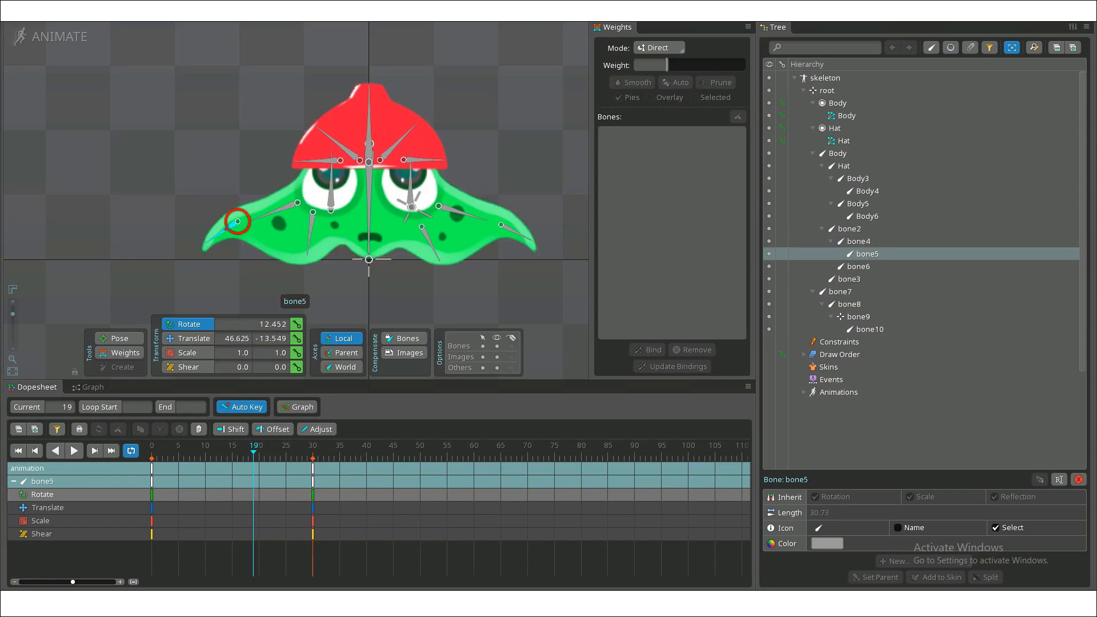
{"action": "left_click", "coordinate": [501, 225]}
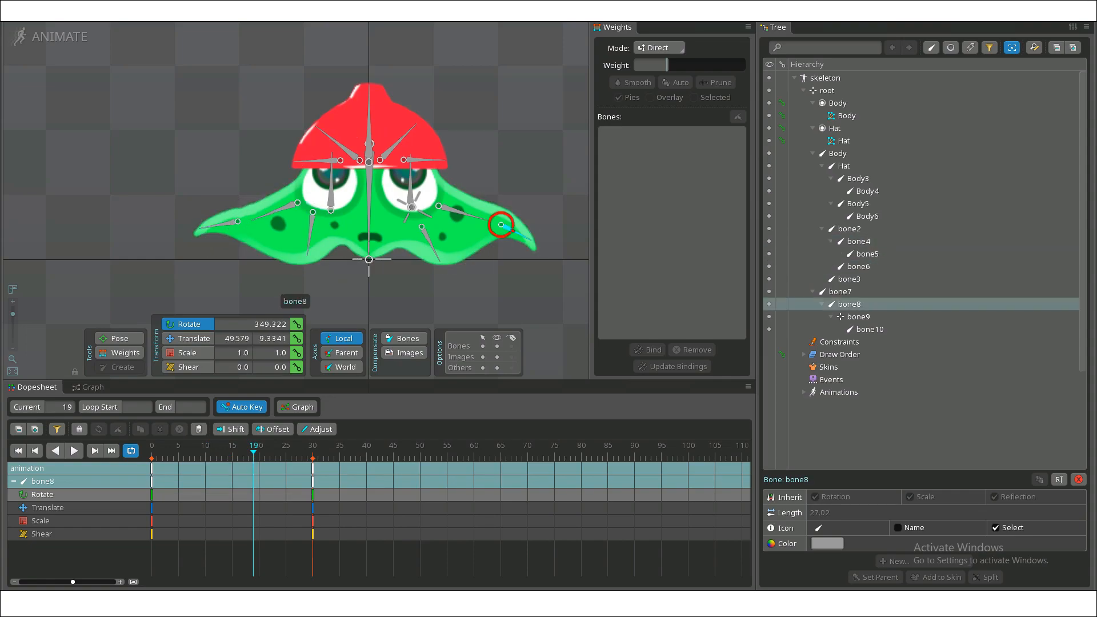
{"action": "left_click_drag", "start_coordinate": [522, 236], "coordinate": [525, 231]}
{"action": "key", "text": "ctrl+z"}
{"action": "scroll", "coordinate": [501, 225], "scroll_direction": "up", "scroll_amount": 3}
{"action": "left_click_drag", "start_coordinate": [519, 232], "coordinate": [521, 226]}
{"action": "left_click", "coordinate": [391, 227]}
{"action": "key", "text": "ctrl+z"}
Play back the loop and check the tentacle motion, including the pose at frame 15
{"action": "key", "text": "d"}
{"action": "scroll", "coordinate": [319, 137], "scroll_direction": "down", "scroll_amount": 4}
{"action": "key", "text": "space"}
{"action": "key", "text": "d"}
{"action": "scroll", "coordinate": [331, 197], "scroll_direction": "up", "scroll_amount": 3}
{"action": "left_click", "coordinate": [343, 178]}
{"action": "left_click", "coordinate": [448, 191]}
{"action": "left_click", "coordinate": [232, 451]}
{"action": "left_click", "coordinate": [430, 146]}
{"action": "scroll", "coordinate": [186, 94], "scroll_direction": "down", "scroll_amount": 4}
{"action": "key", "text": "d"}
{"action": "key", "text": "d"}
Inspect the lower tentacle bones at frame 20 and replay the animation to check their motion
{"action": "left_click", "coordinate": [259, 451]}
{"action": "scroll", "coordinate": [321, 217], "scroll_direction": "up", "scroll_amount": 4}
{"action": "left_click", "coordinate": [306, 185]}
{"action": "key", "text": "c"}
{"action": "left_click", "coordinate": [308, 175]}
{"action": "scroll", "coordinate": [171, 220], "scroll_direction": "down", "scroll_amount": 3}
{"action": "left_click", "coordinate": [475, 199]}
{"action": "scroll", "coordinate": [477, 195], "scroll_direction": "up", "scroll_amount": 3}
{"action": "left_click", "coordinate": [358, 181]}
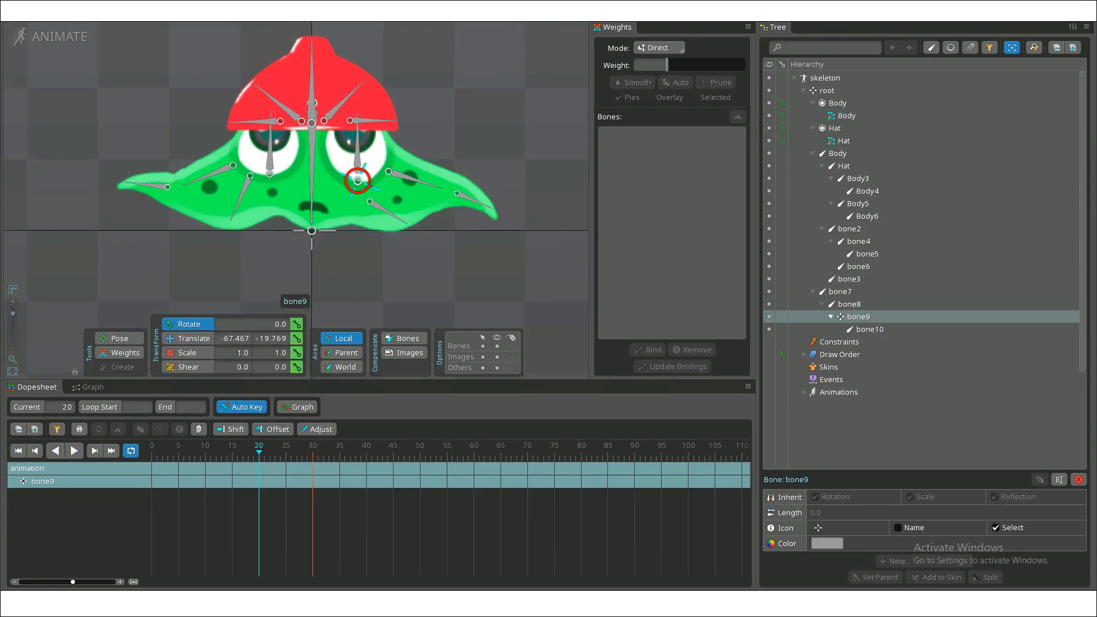
{"action": "left_click", "coordinate": [473, 201]}
{"action": "scroll", "coordinate": [554, 219], "scroll_direction": "down", "scroll_amount": 4}
{"action": "left_click", "coordinate": [253, 451]}
{"action": "scroll", "coordinate": [183, 69], "scroll_direction": "down", "scroll_amount": 3}
{"action": "key", "text": "d"}
{"action": "key", "text": "d"}
{"action": "left_click", "coordinate": [253, 451]}
{"action": "key", "text": "d"}
{"action": "key", "text": "d"}
At frame 15, rotate the hat brim bones Body4 and Body6 so both outer brim ends tilt slightly upward
{"action": "left_click", "coordinate": [232, 451]}
{"action": "scroll", "coordinate": [343, 103], "scroll_direction": "up", "scroll_amount": 3}
{"action": "left_click", "coordinate": [348, 123]}
{"action": "key", "text": "v"}
{"action": "left_click", "coordinate": [416, 170]}
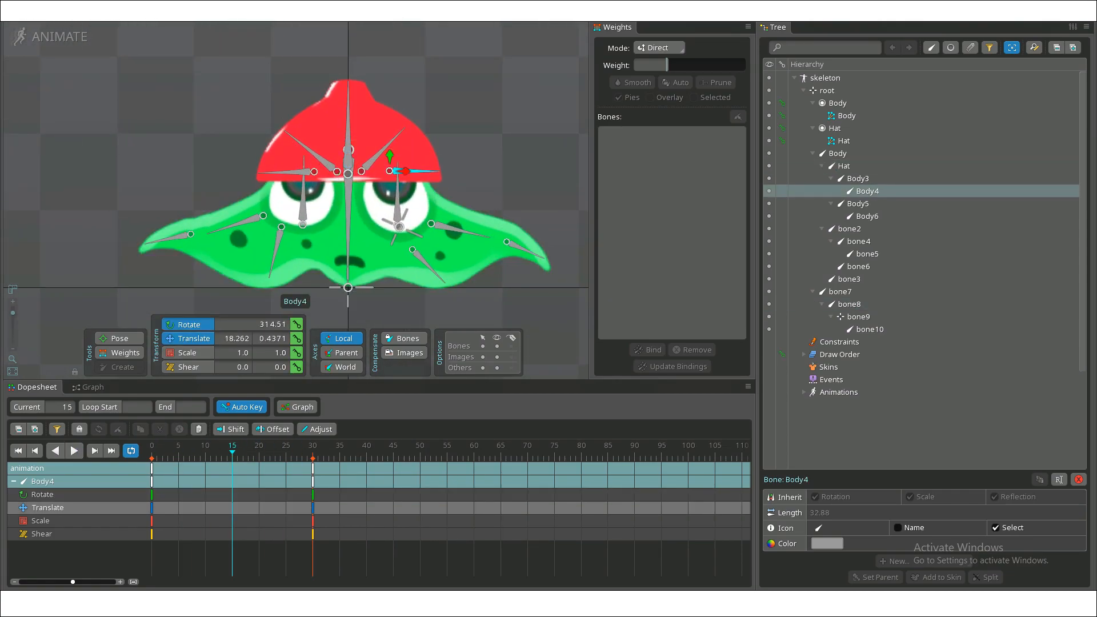
{"action": "key", "text": "c"}
{"action": "left_click_drag", "start_coordinate": [437, 170], "coordinate": [437, 166]}
{"action": "left_click", "coordinate": [290, 171]}
{"action": "left_click_drag", "start_coordinate": [261, 172], "coordinate": [261, 165]}
At frame 15, lower the Body bone to a translation of -87.57, 0.6824 and preview the loop
{"action": "left_click", "coordinate": [348, 220]}
{"action": "key", "text": "v"}
{"action": "left_click_drag", "start_coordinate": [347, 166], "coordinate": [348, 169]}
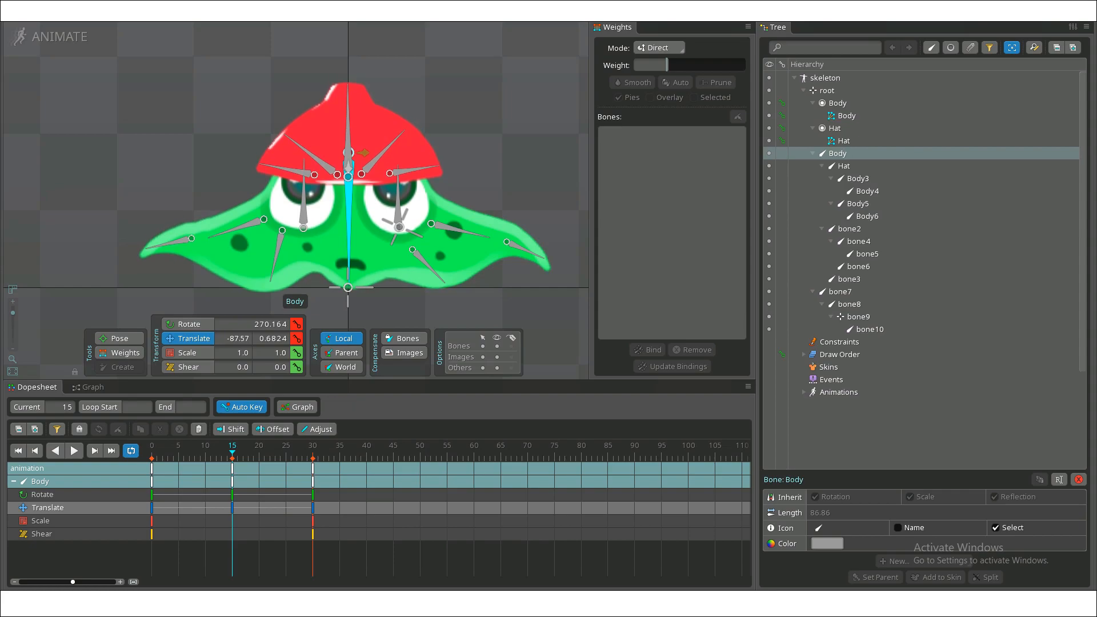
{"action": "key", "text": "d"}
{"action": "scroll", "coordinate": [195, 71], "scroll_direction": "down", "scroll_amount": 3}
{"action": "left_click", "coordinate": [497, 346]}
{"action": "scroll", "coordinate": [440, 195], "scroll_direction": "down", "scroll_amount": 2}
{"action": "key", "text": "d"}
Give the Body bone's frame 15 keys a Bezier curve with a longer end handle, and undo the start handle change
{"action": "left_click", "coordinate": [232, 451]}
{"action": "scroll", "coordinate": [343, 138], "scroll_direction": "up", "scroll_amount": 4}
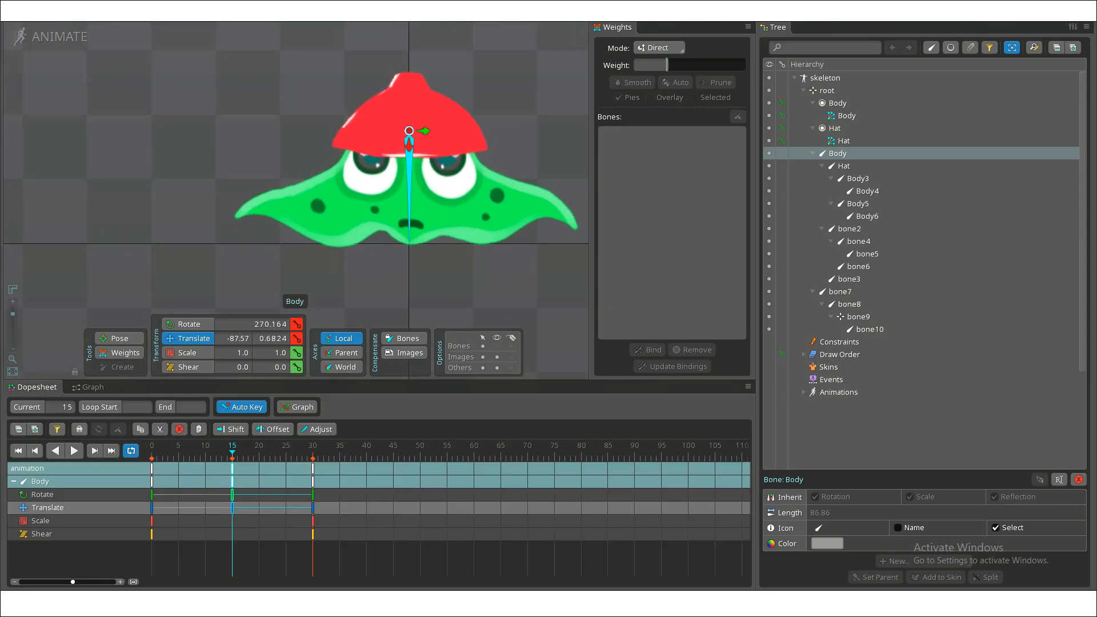
{"action": "left_click", "coordinate": [88, 387]}
{"action": "left_click", "coordinate": [64, 406]}
{"action": "left_click_drag", "start_coordinate": [563, 425], "coordinate": [455, 426]}
{"action": "left_click_drag", "start_coordinate": [235, 577], "coordinate": [345, 578]}
{"action": "key", "text": "ctrl+z"}
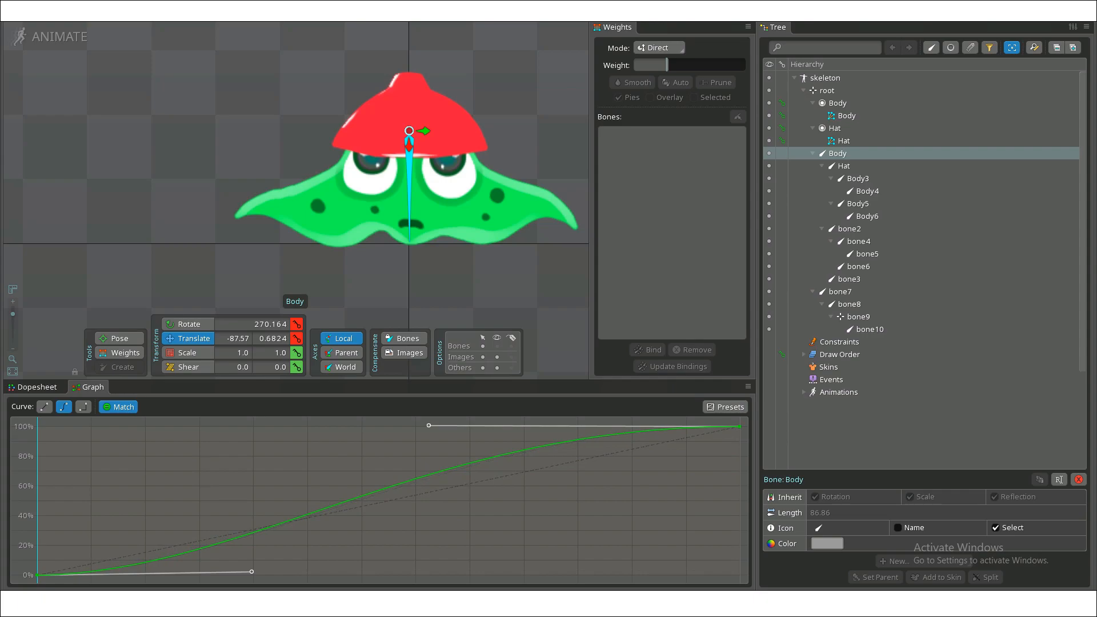
Return to the dopesheet and play the idle loop from frame 0 to review the whole character
{"action": "left_click", "coordinate": [37, 388]}
{"action": "left_click", "coordinate": [151, 447]}
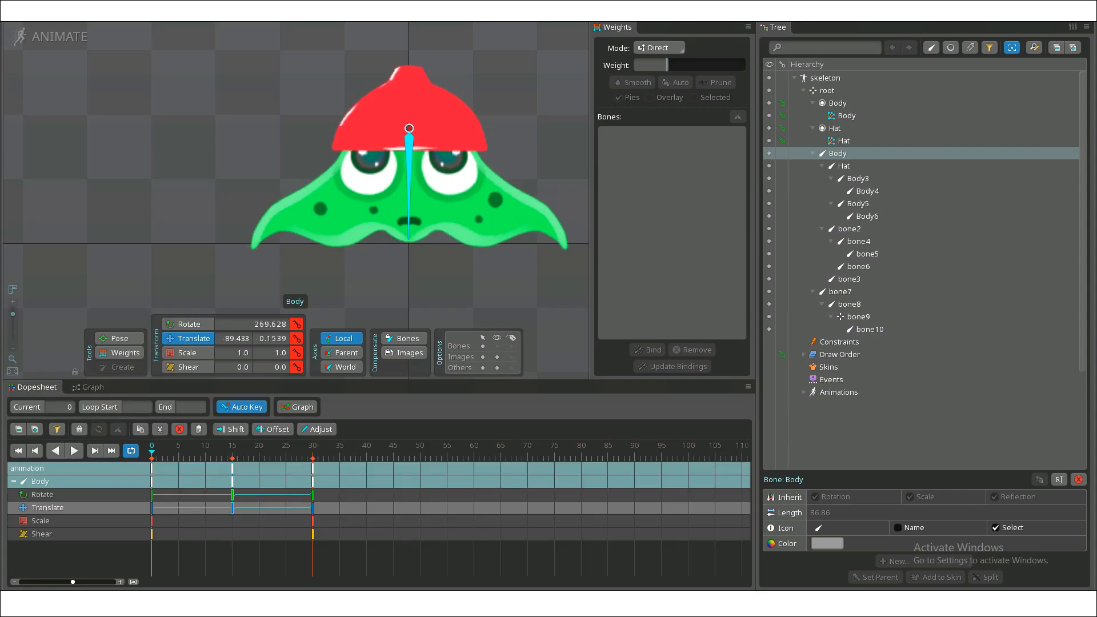
{"action": "left_click", "coordinate": [75, 451]}
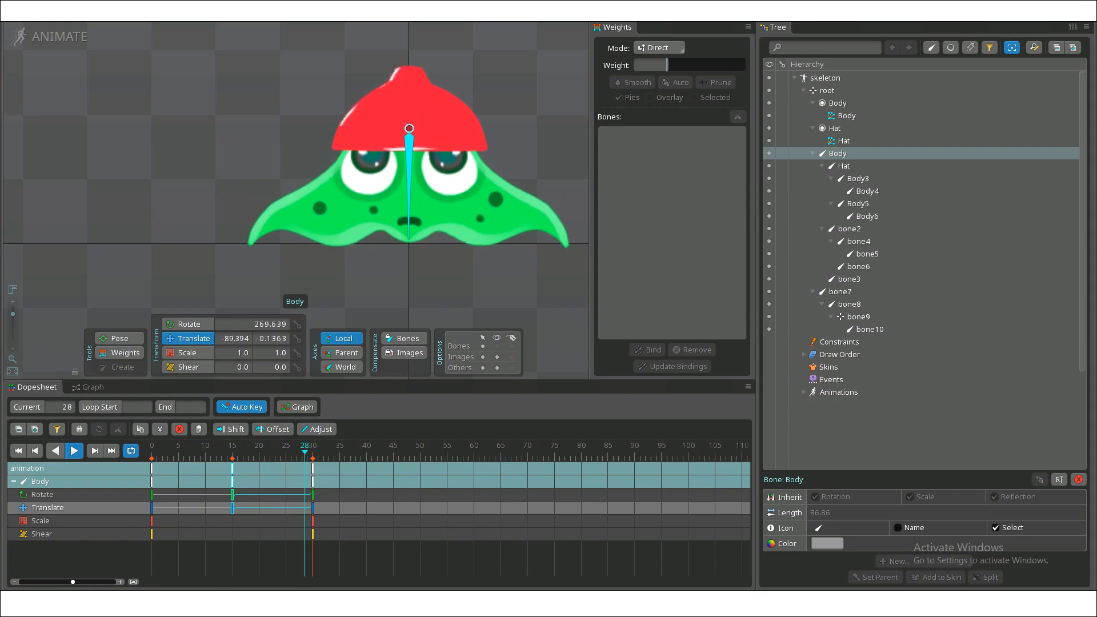
{"action": "scroll", "coordinate": [133, 49], "scroll_direction": "down", "scroll_amount": 4}
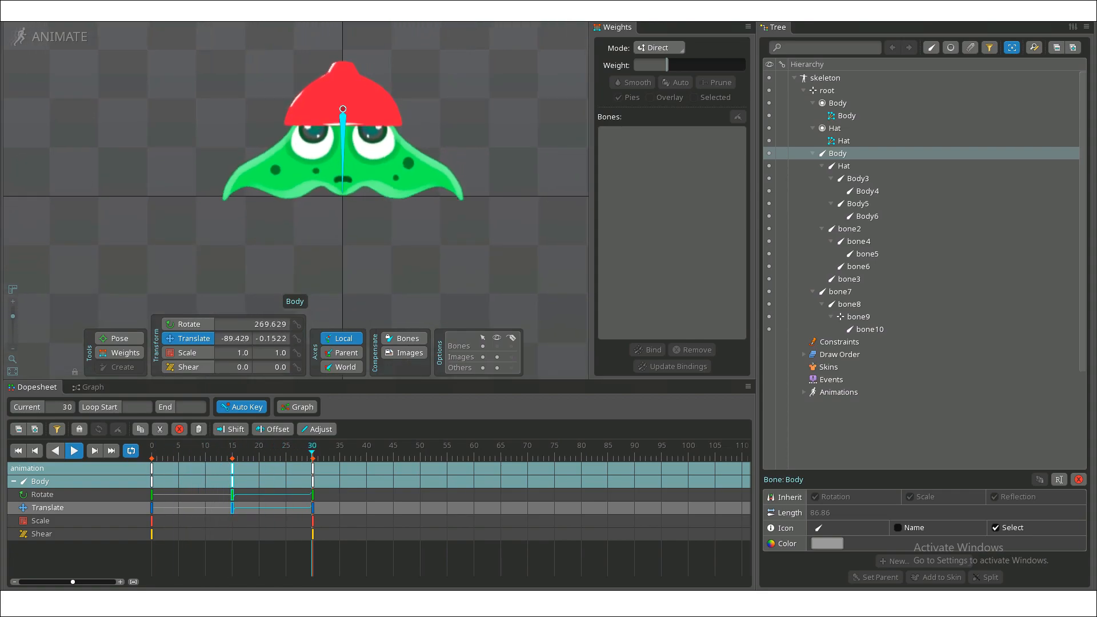
{"action": "scroll", "coordinate": [187, 78], "scroll_direction": "down", "scroll_amount": 3}
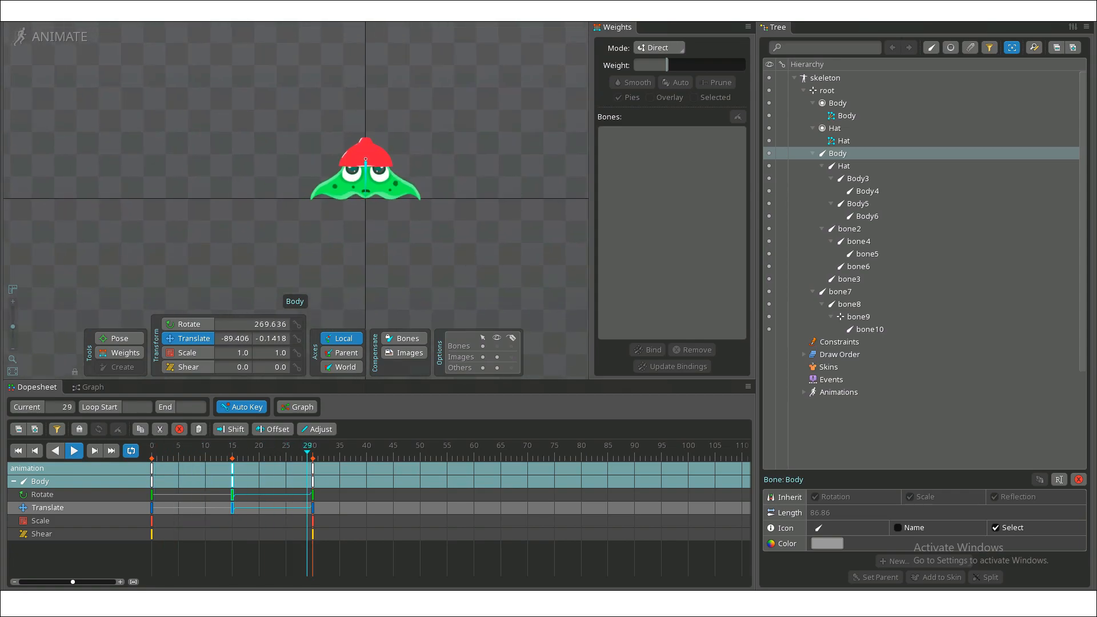